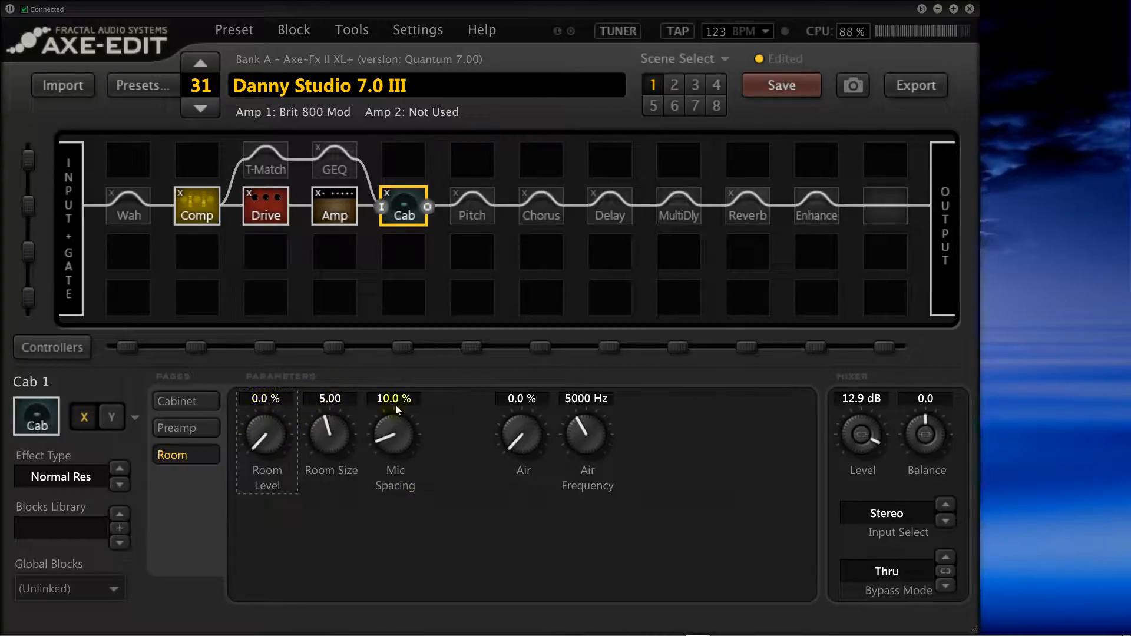
Set the cab block's Room Level to 80%, and increase it to 90%.
double_click(274, 399)
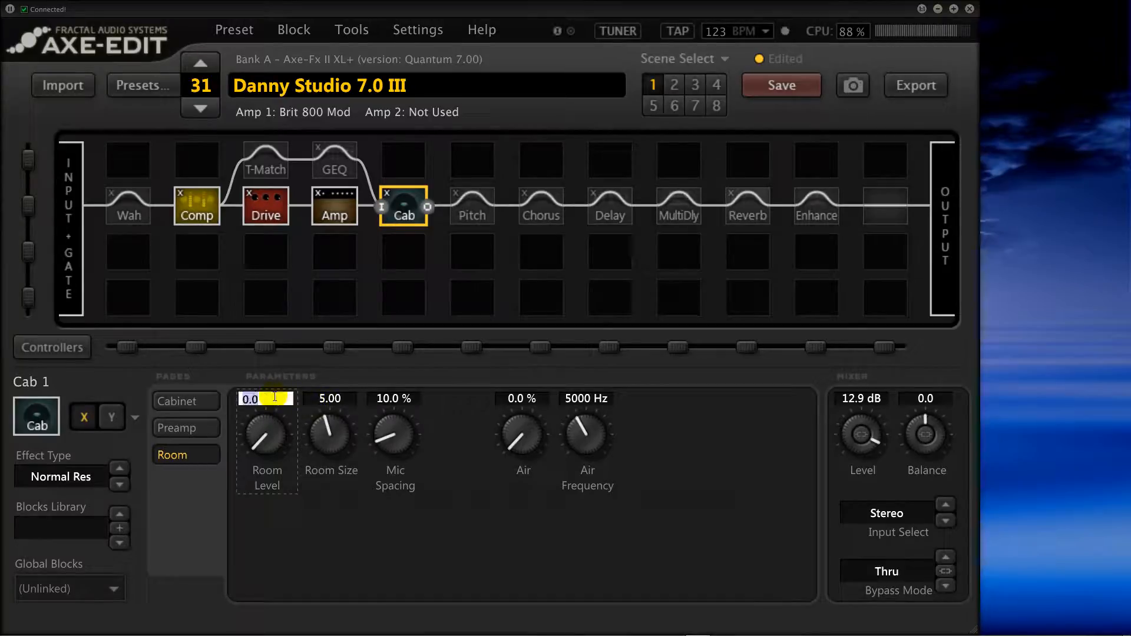
type("80")
key("Return")
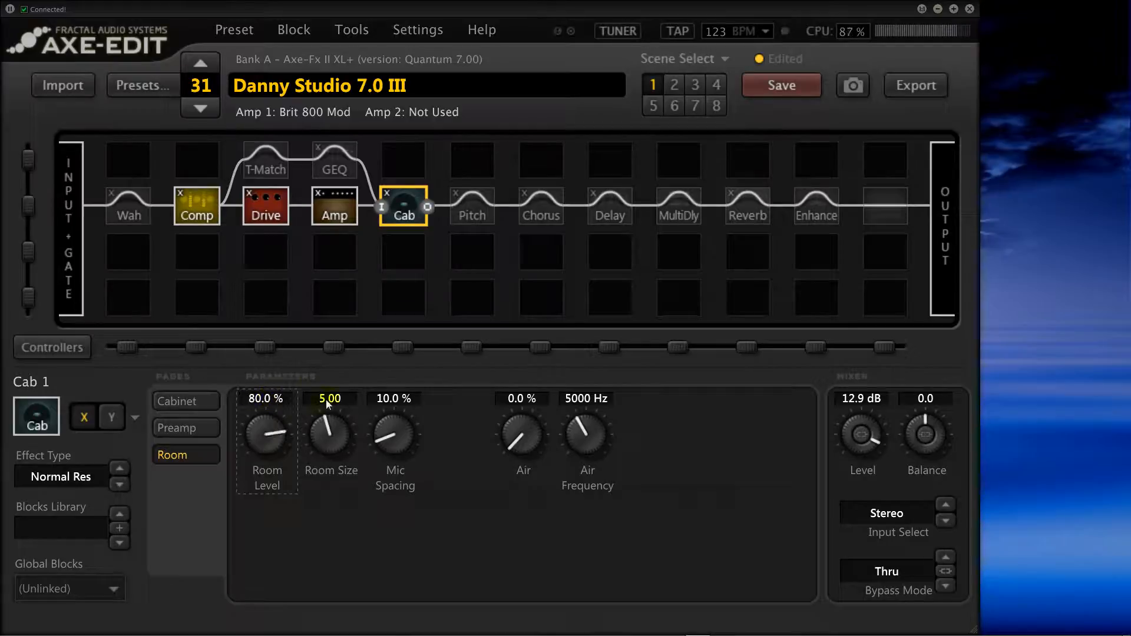
left_click(270, 401)
type("90")
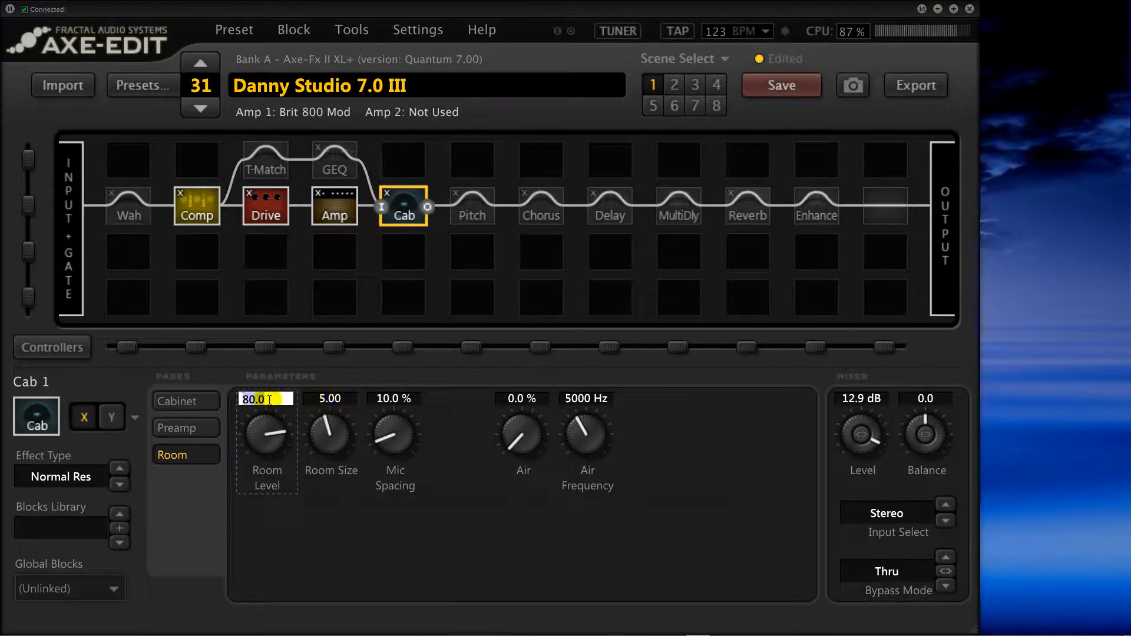
key("Return")
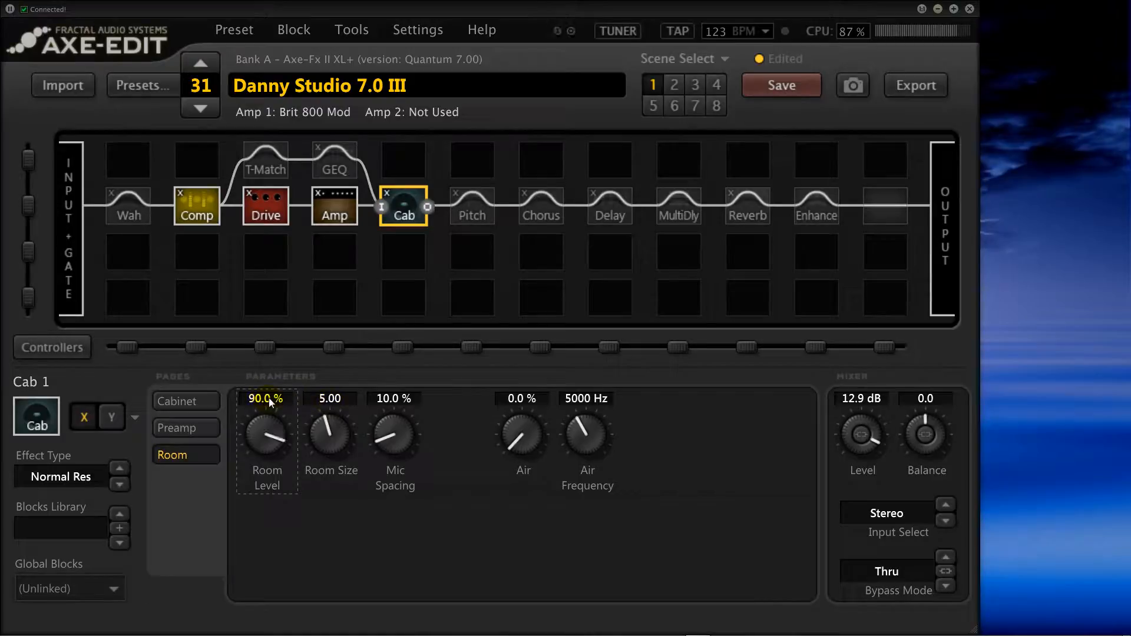
Set the cab's Room Size to 7.75 and its Mic Spacing to 20%.
left_click(329, 400)
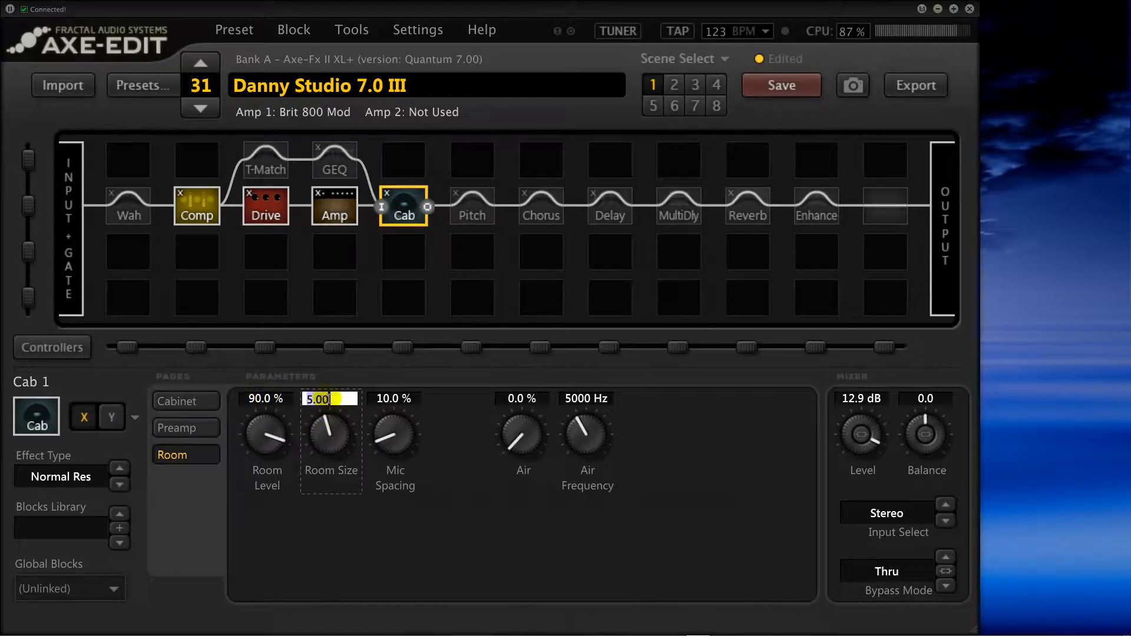
type("7.75")
key("Return")
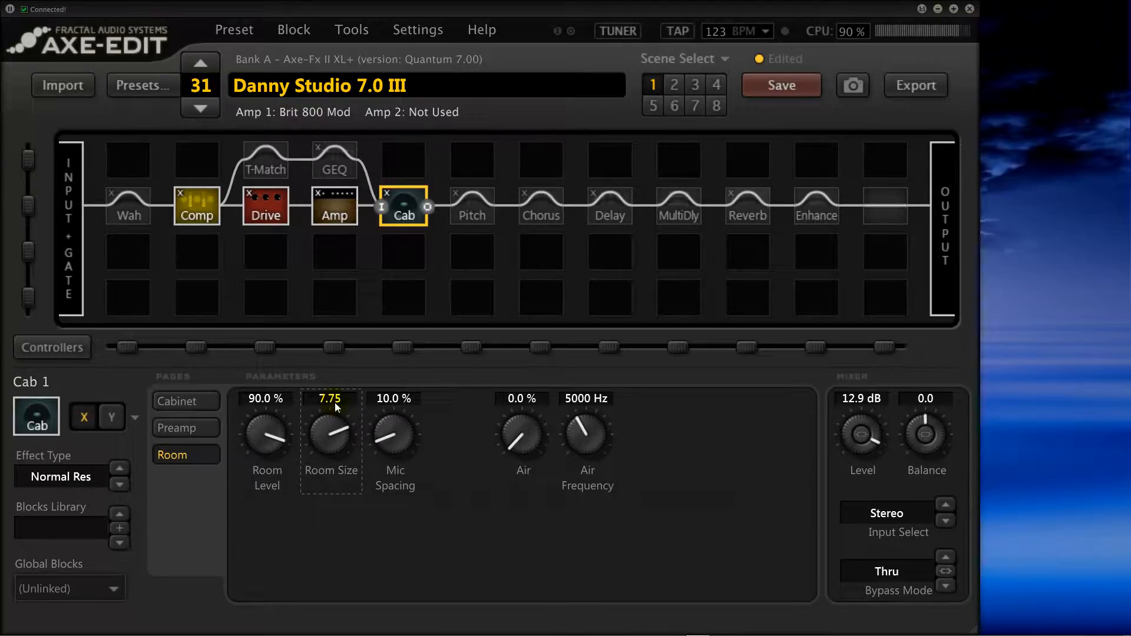
double_click(403, 399)
type("20")
key("Return")
Reset the cab's Room Level to 0% for comparison and return it to 90%.
double_click(271, 434)
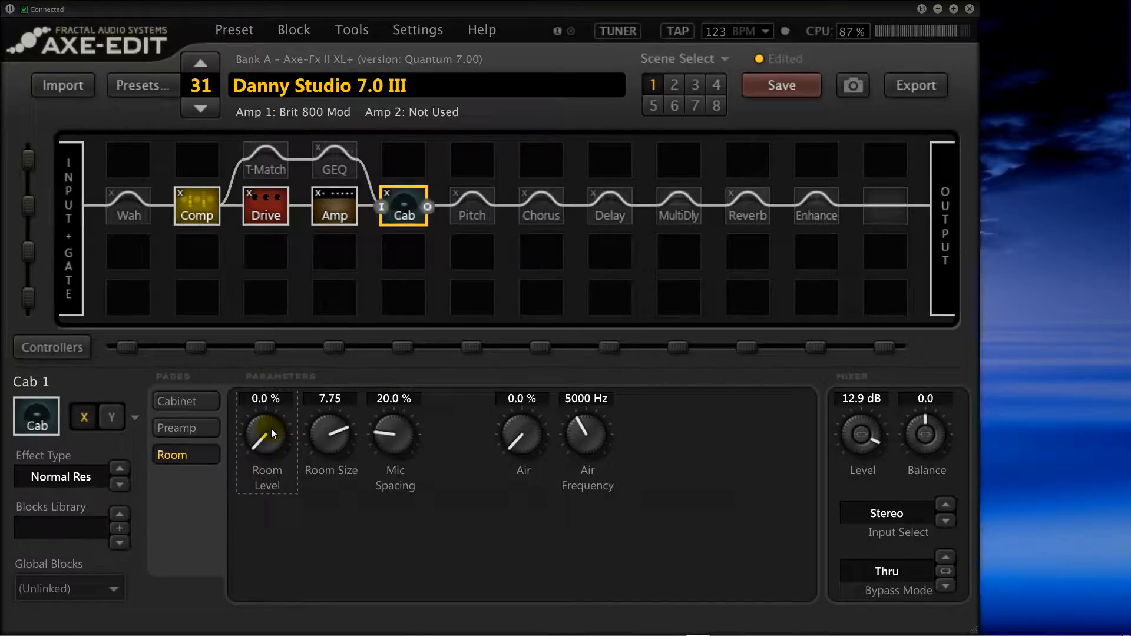
double_click(283, 398)
type("90")
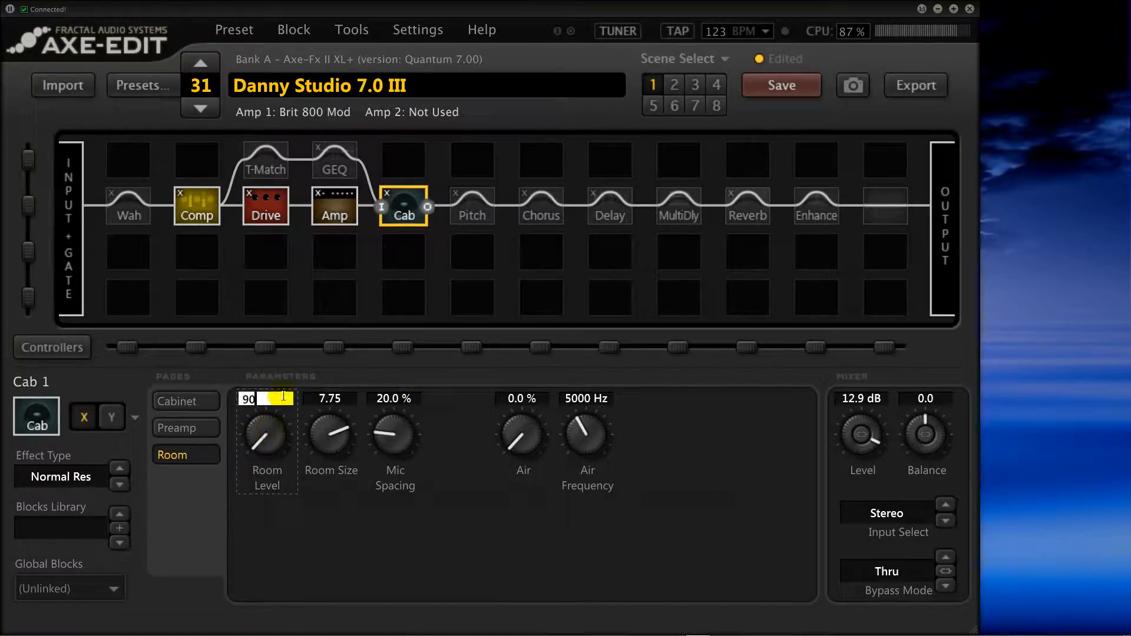
key("Return")
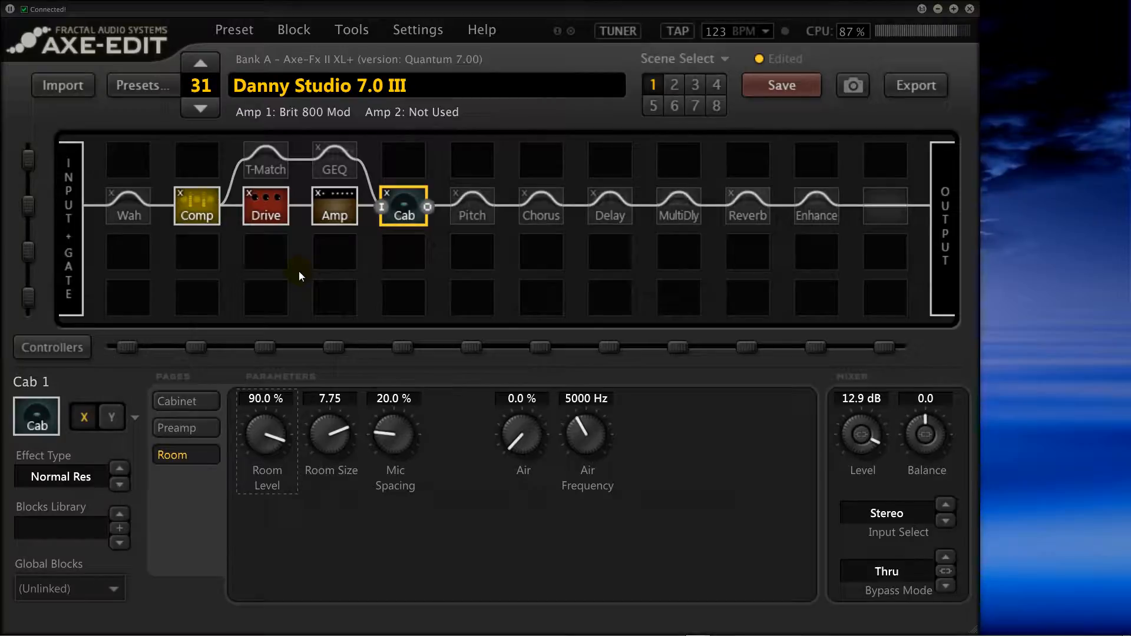
Zero the cab's Room Level once more and raise it to 100%.
double_click(262, 425)
left_click(272, 398)
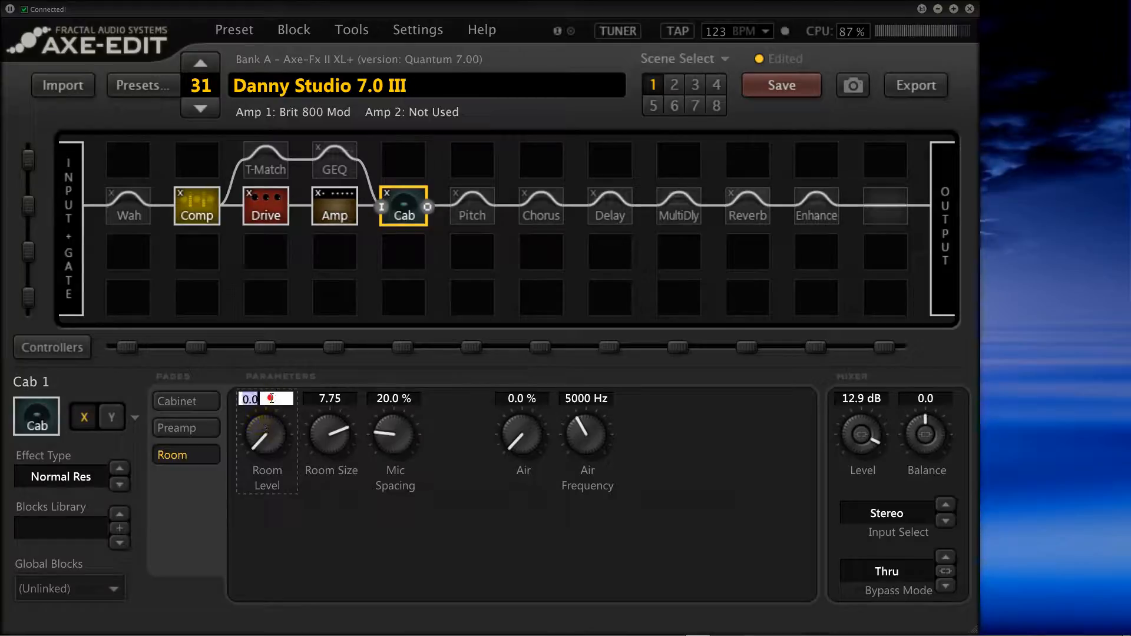
type("100")
key("Return")
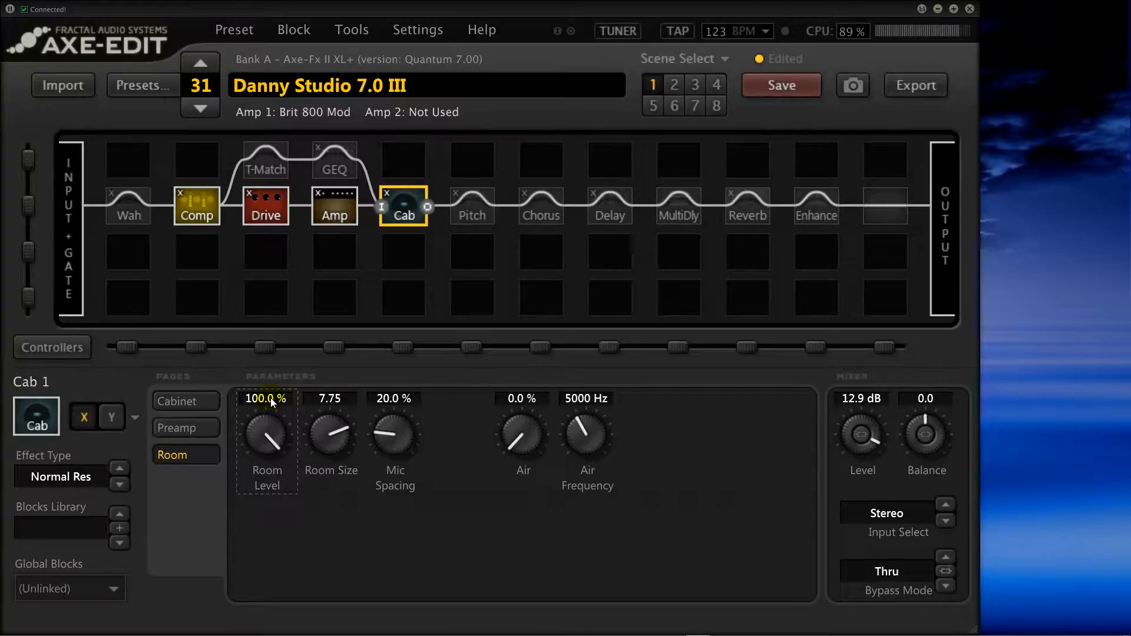
Set the cab's Room Level to 80%, comparing it against 0% before restoring 80%.
double_click(272, 401)
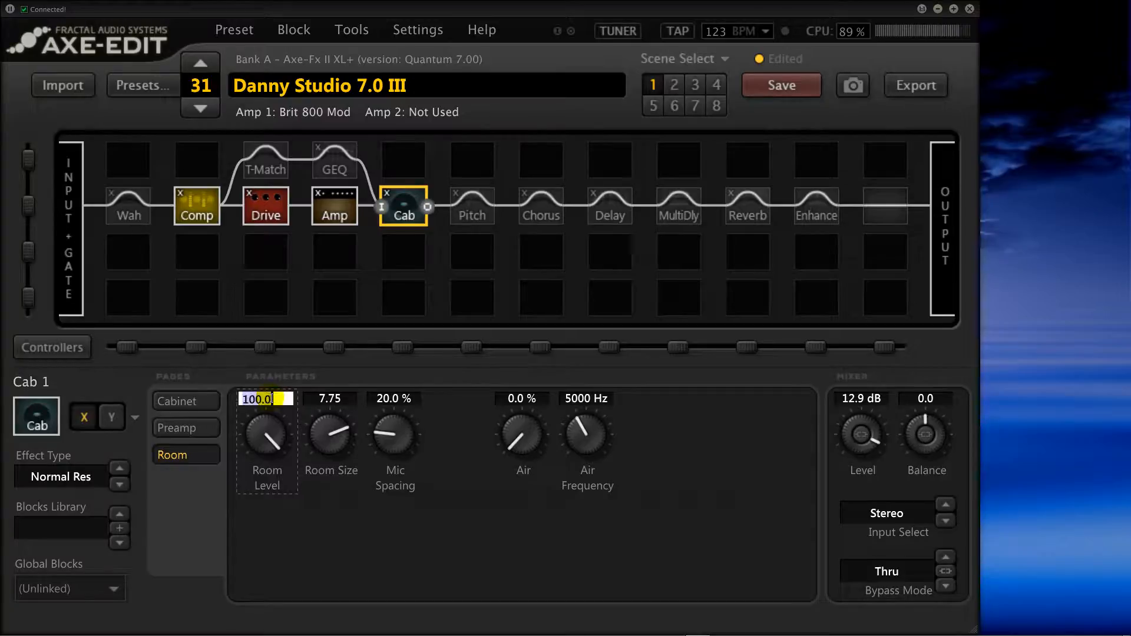
type("80")
key("Return")
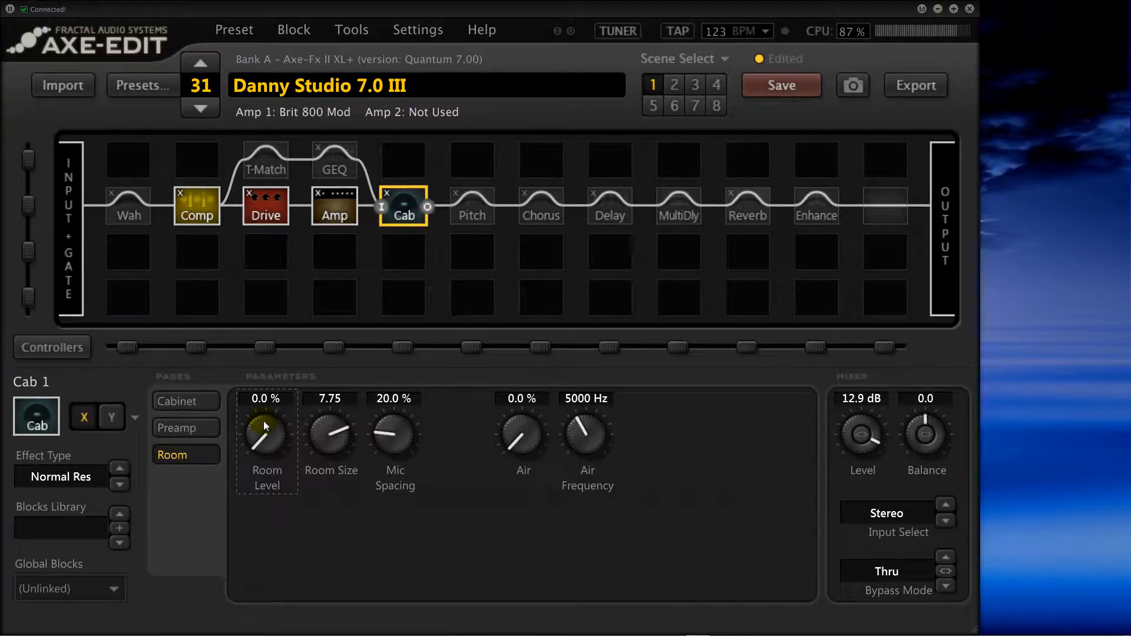
double_click(277, 400)
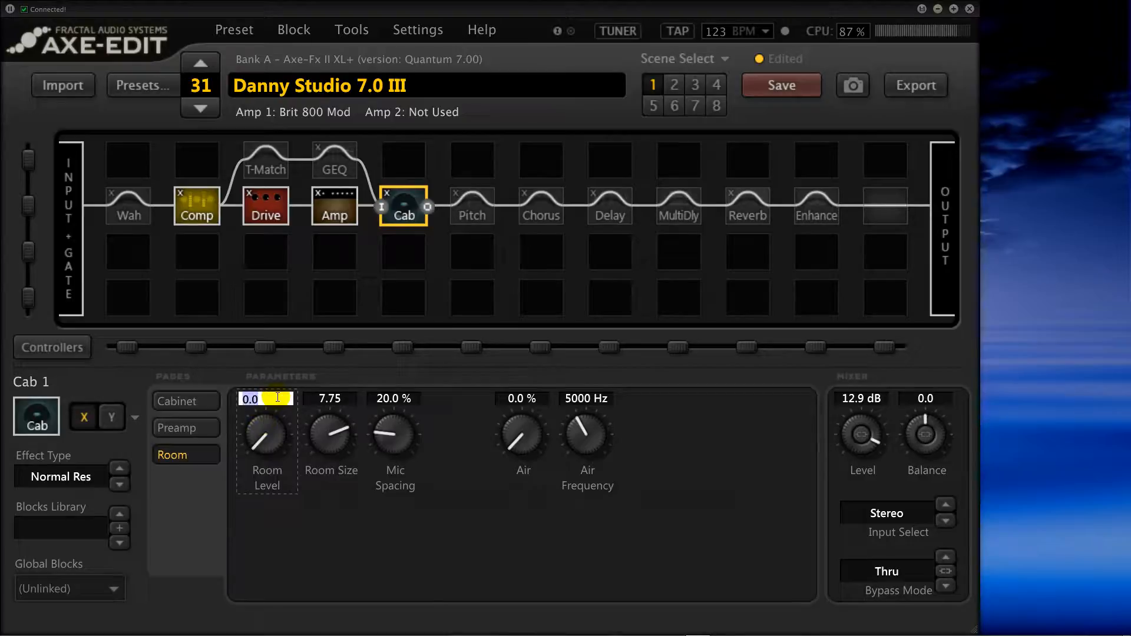
type("80")
key("Return")
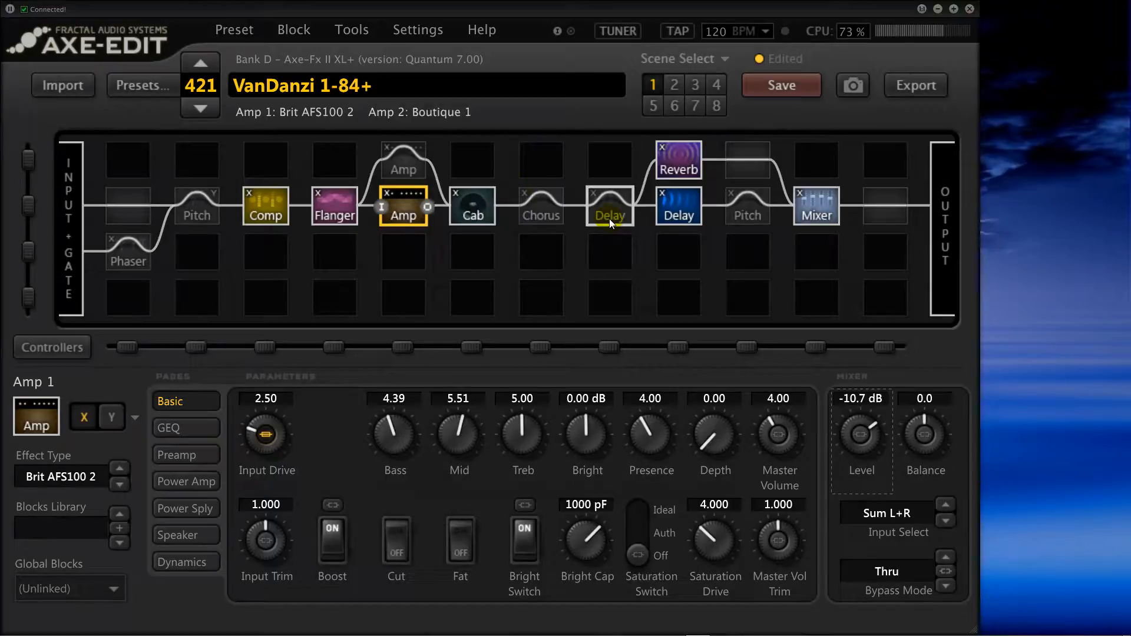
Switch the VanDanzi preset to scene 7 and compare its active Pitch block bypassed and engaged.
left_click(697, 104)
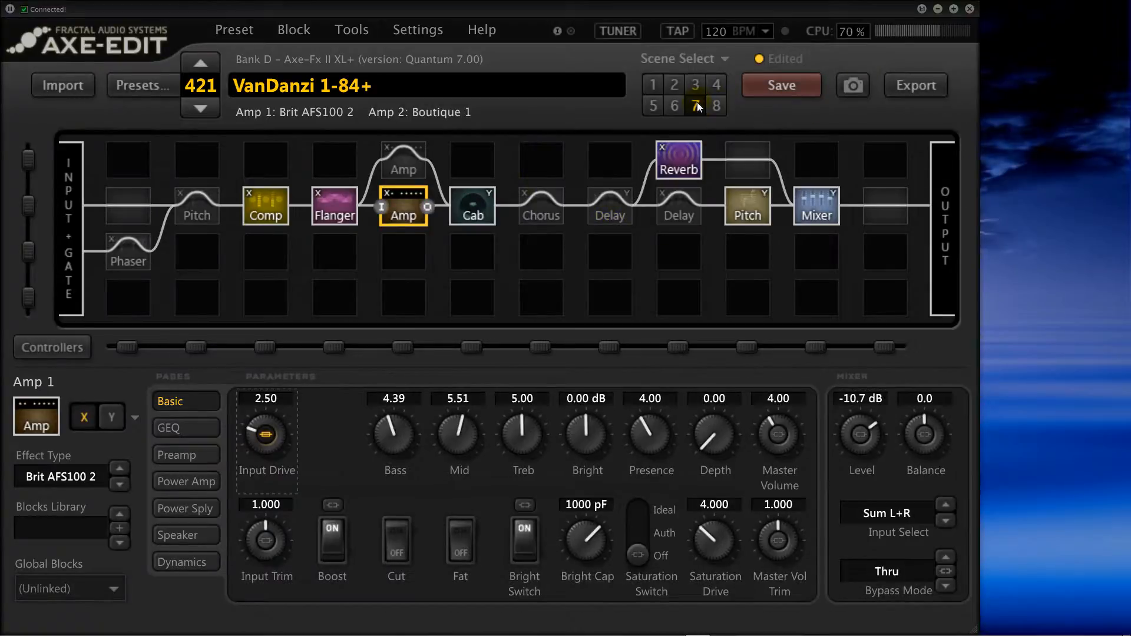
left_click(754, 213)
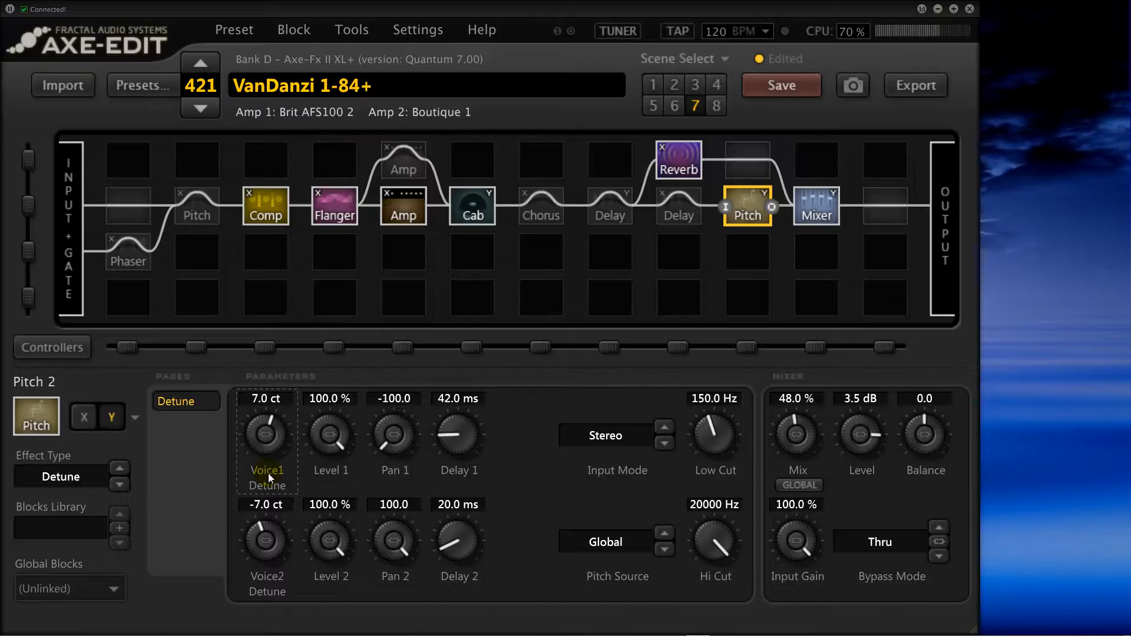
key("space")
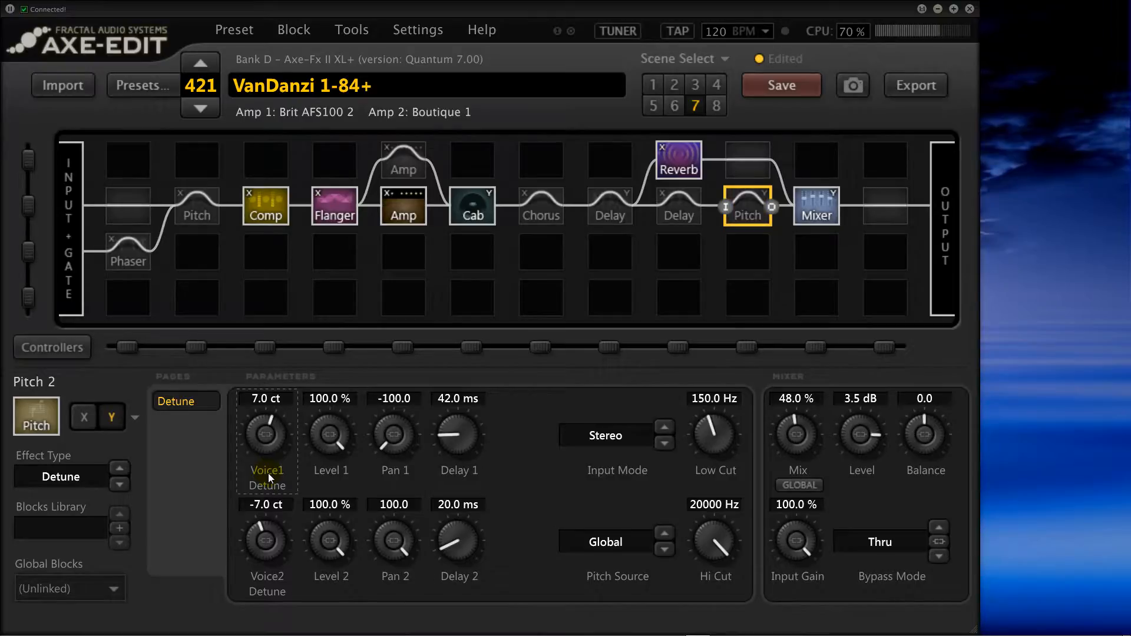
key("space")
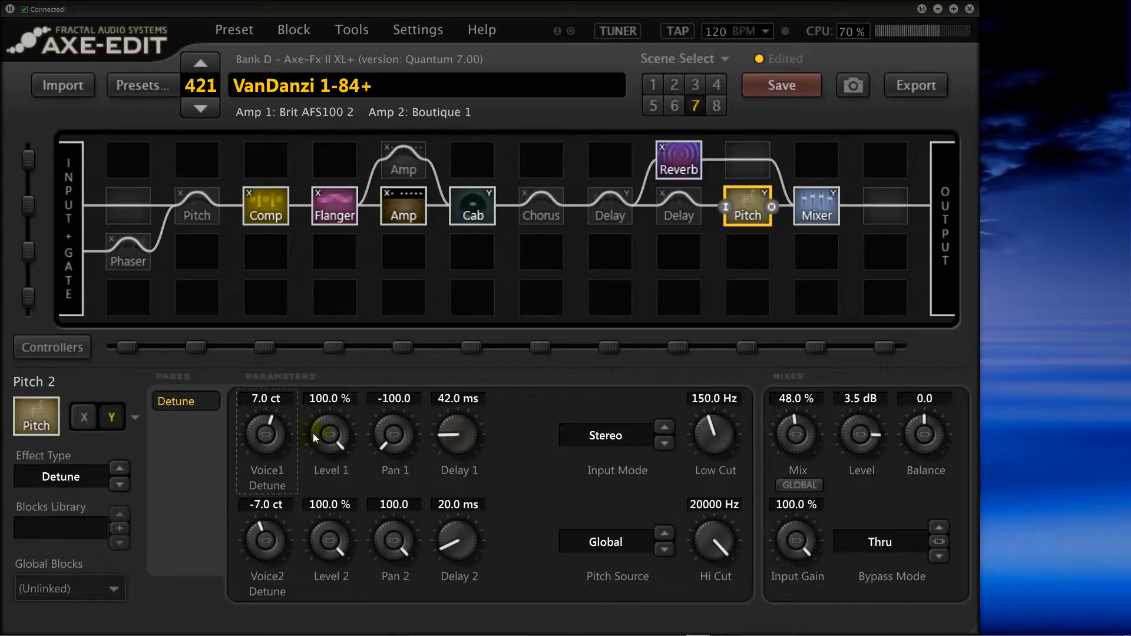
Set Delay 1 and Delay 2 of the Pitch block to 0 ms and bypass the Reverb block.
left_click_drag(459, 439, 404, 606)
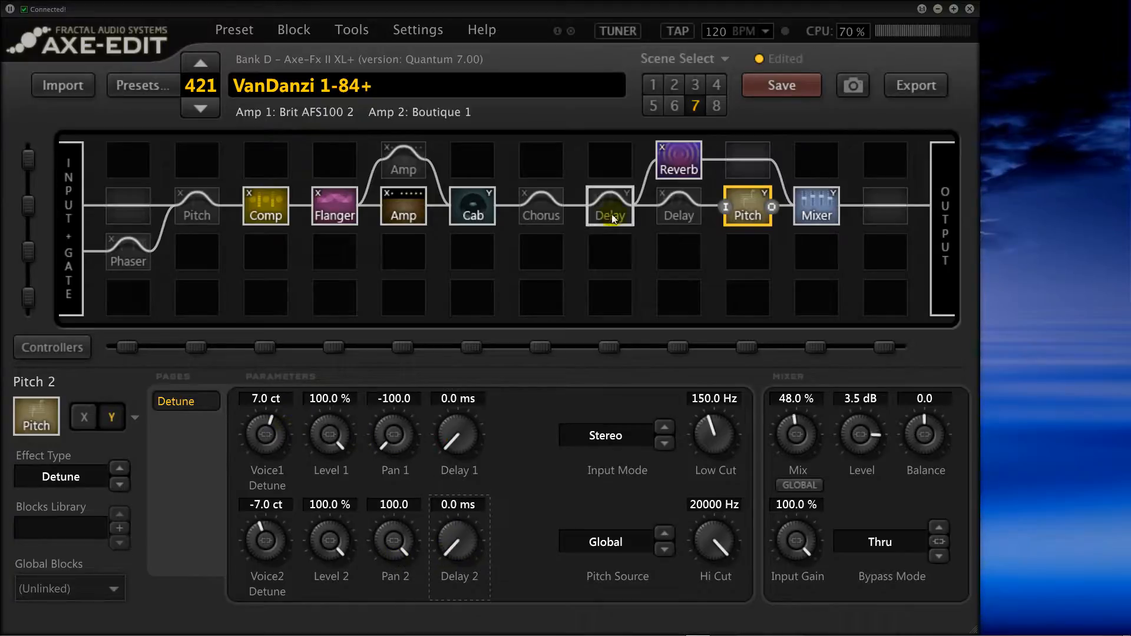
left_click(680, 165)
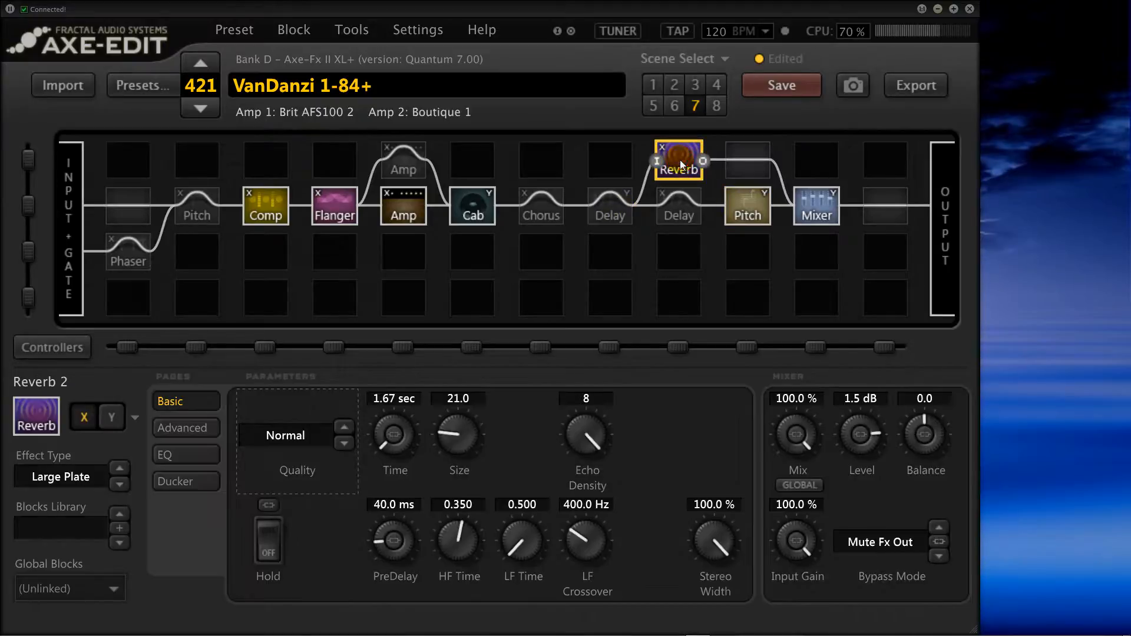
left_click(747, 206)
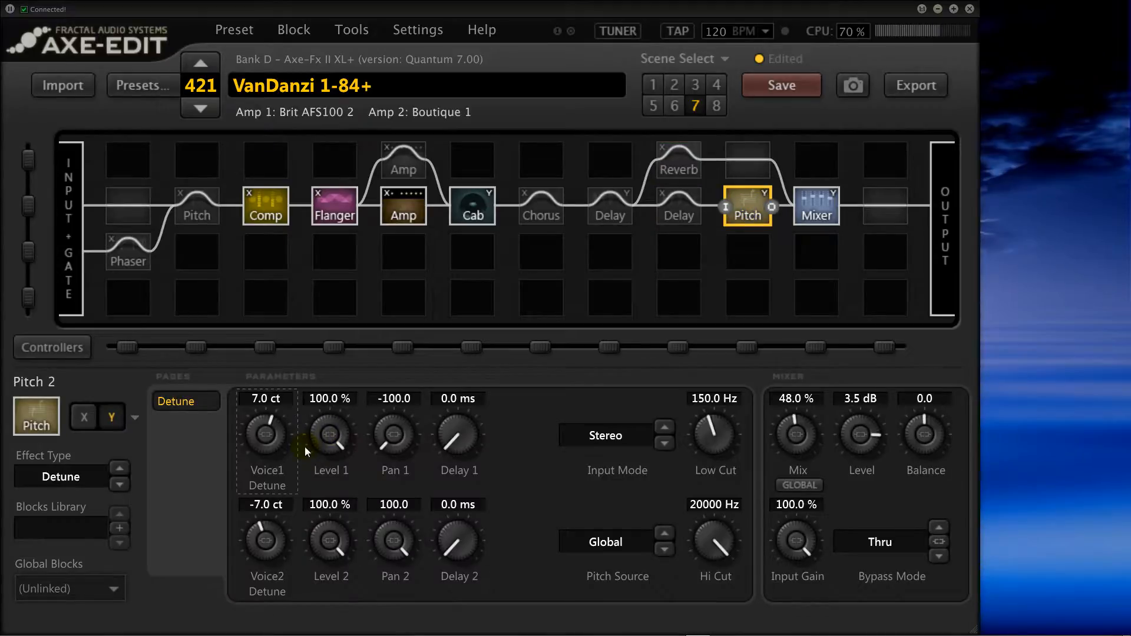
Turn the Pitch block's Level 2 down to 0% and try Voice1 Detune at 21.4 ct and 5.8 ct.
left_click_drag(340, 536, 2, 585)
left_click_drag(323, 528, 191, 616)
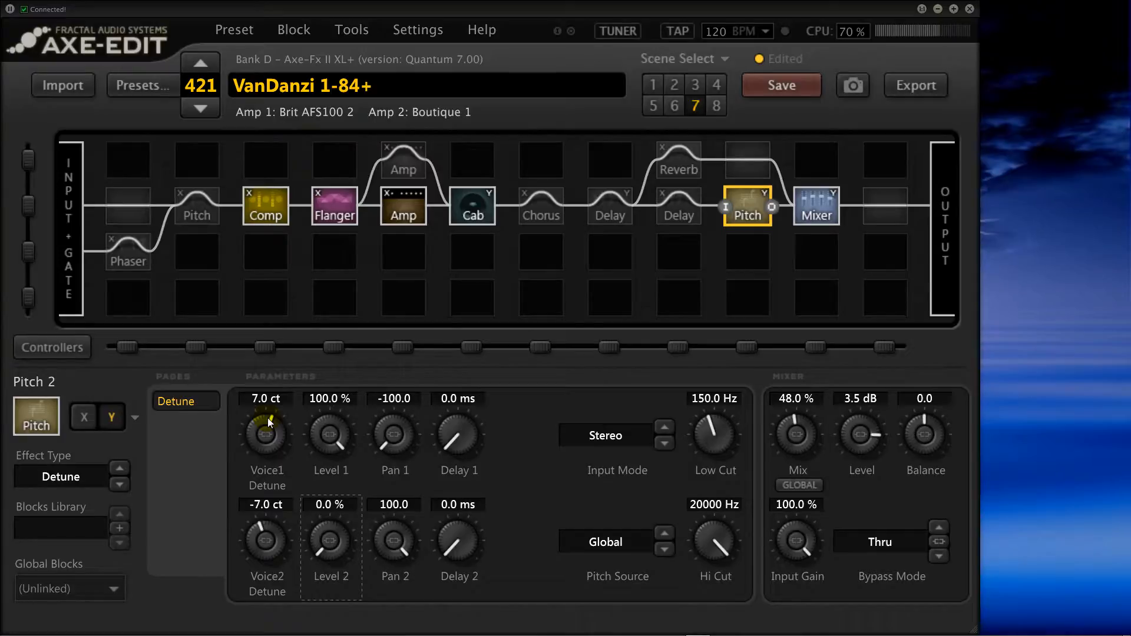
left_click_drag(268, 422, 327, 395)
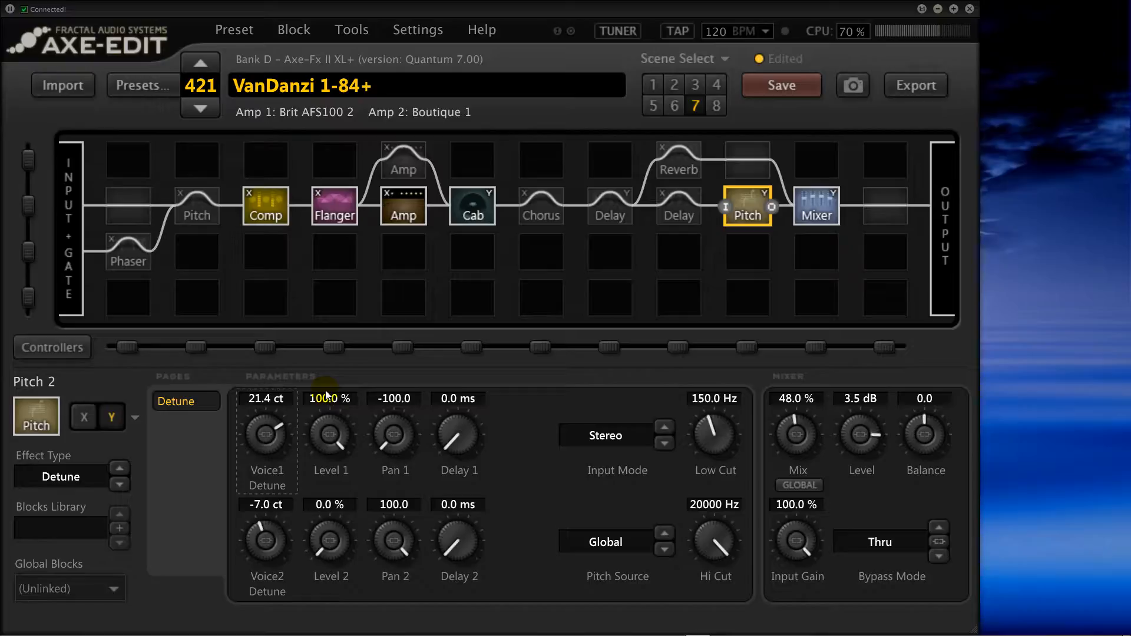
left_click_drag(262, 435, 161, 409)
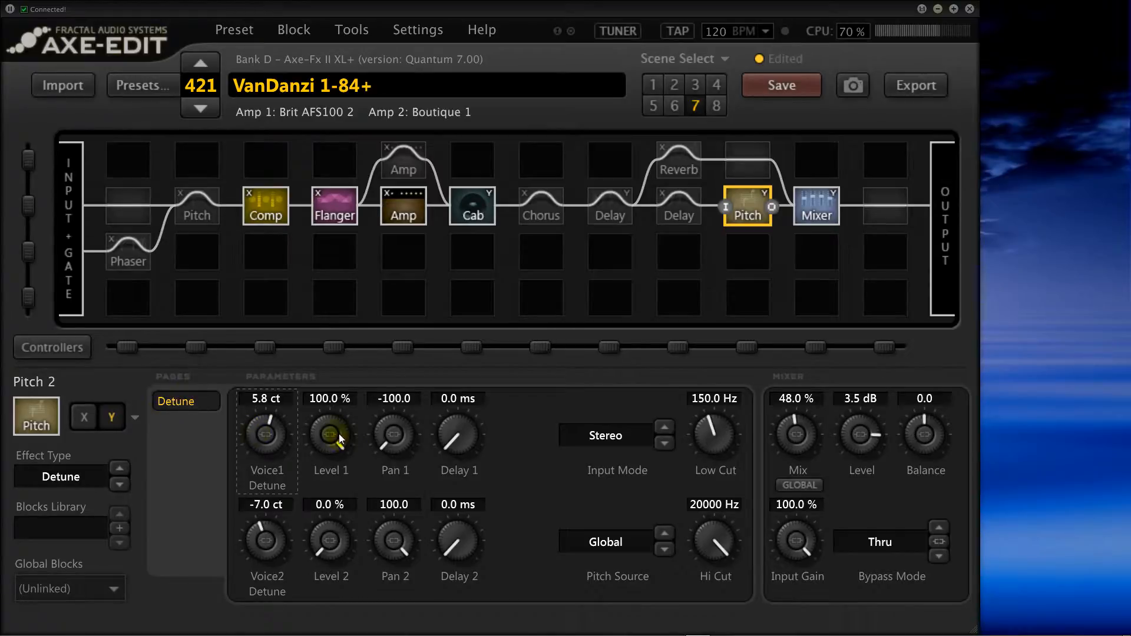
Isolate the second pitch voice with Level 1 at 0% and Level 2 at 100%, and adjust Voice2 Detune to -6.9 ct.
left_click_drag(339, 421, 341, 465)
left_click_drag(245, 446, 198, 492)
left_click_drag(318, 527, 815, 400)
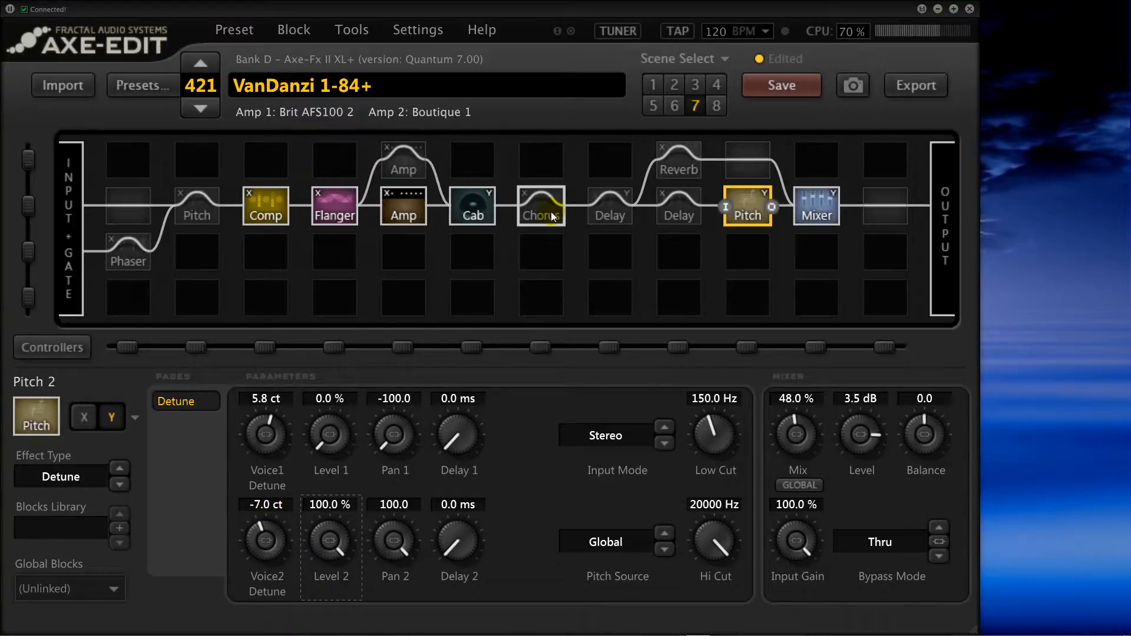
left_click_drag(278, 537, 241, 501)
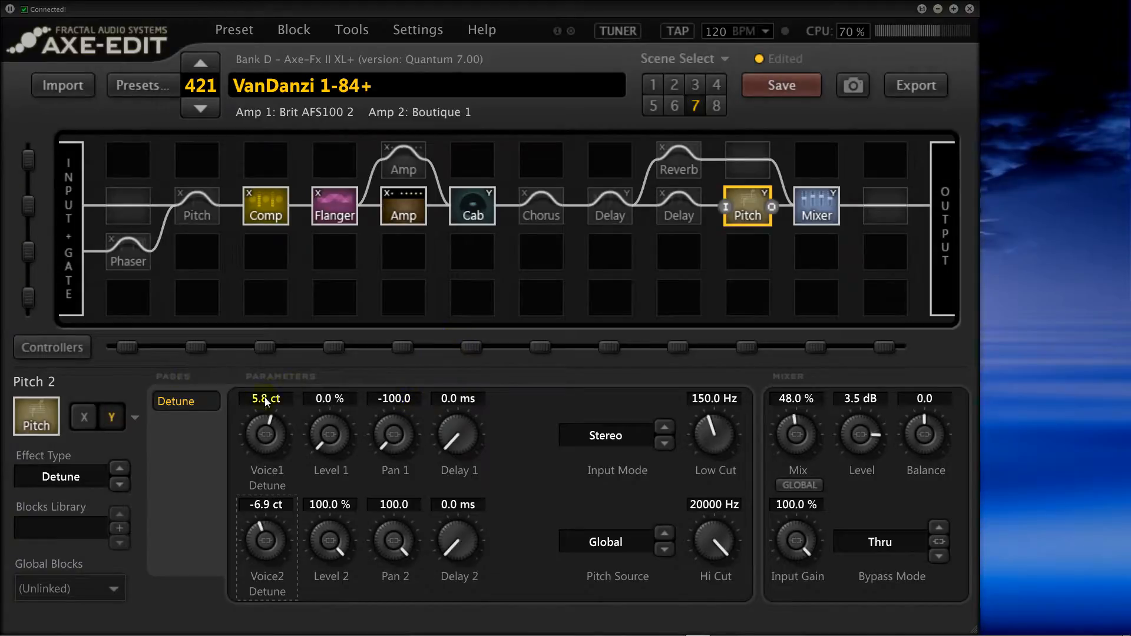
Reset both voices' detune to 0 ct and set Delay 1 to 20 ms and Delay 2 to 40 ms.
double_click(268, 427)
double_click(271, 524)
double_click(466, 398)
type("20")
key("Return")
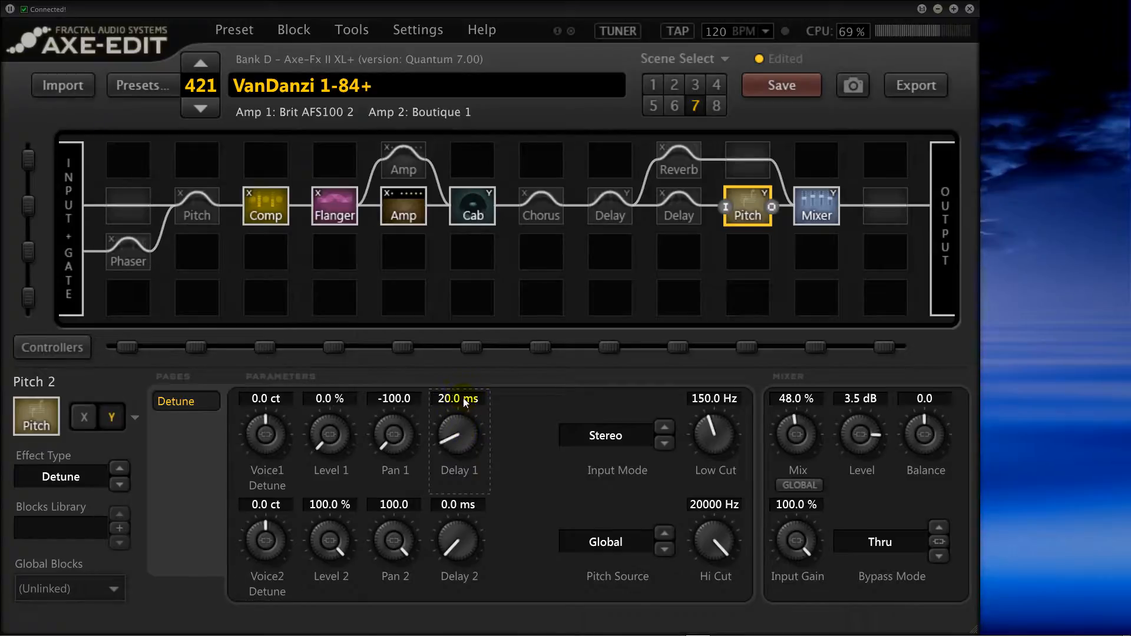
double_click(465, 502)
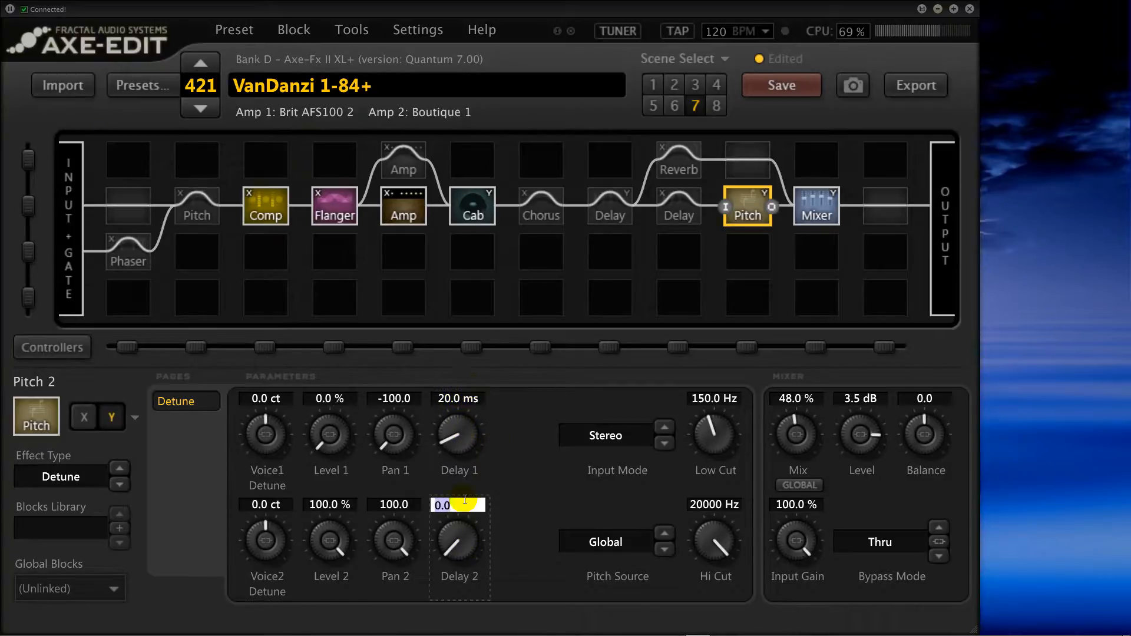
type("40")
key("Return")
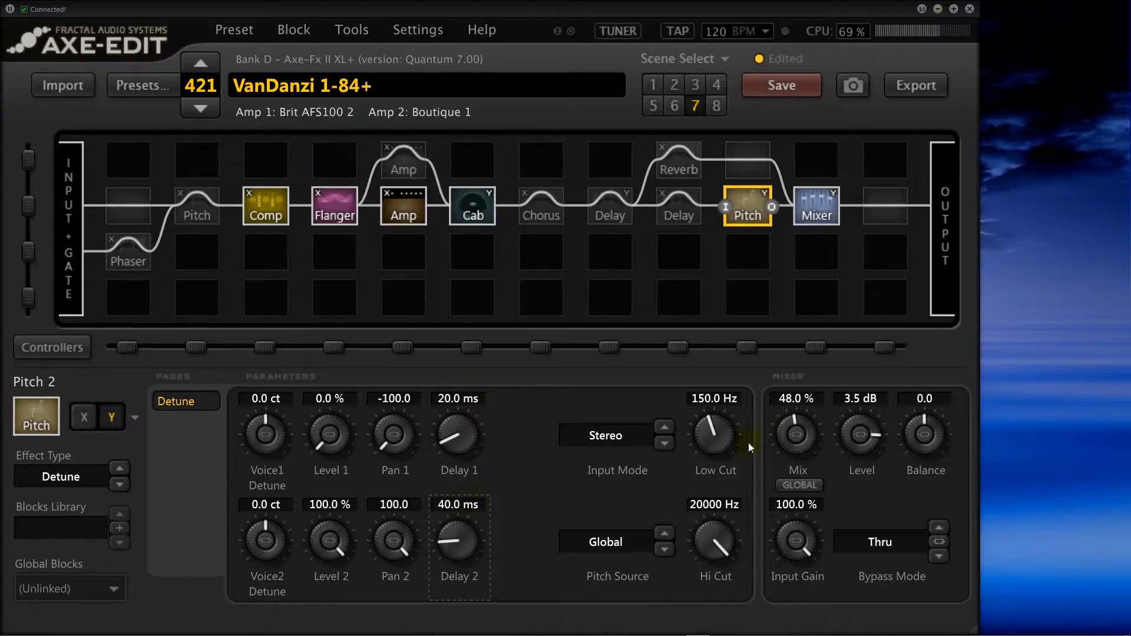
Raise the Pitch block's Mix and Level 1 to 100%, and bring the Mix back down to 51.4%.
left_click_drag(799, 419, 1128, 258)
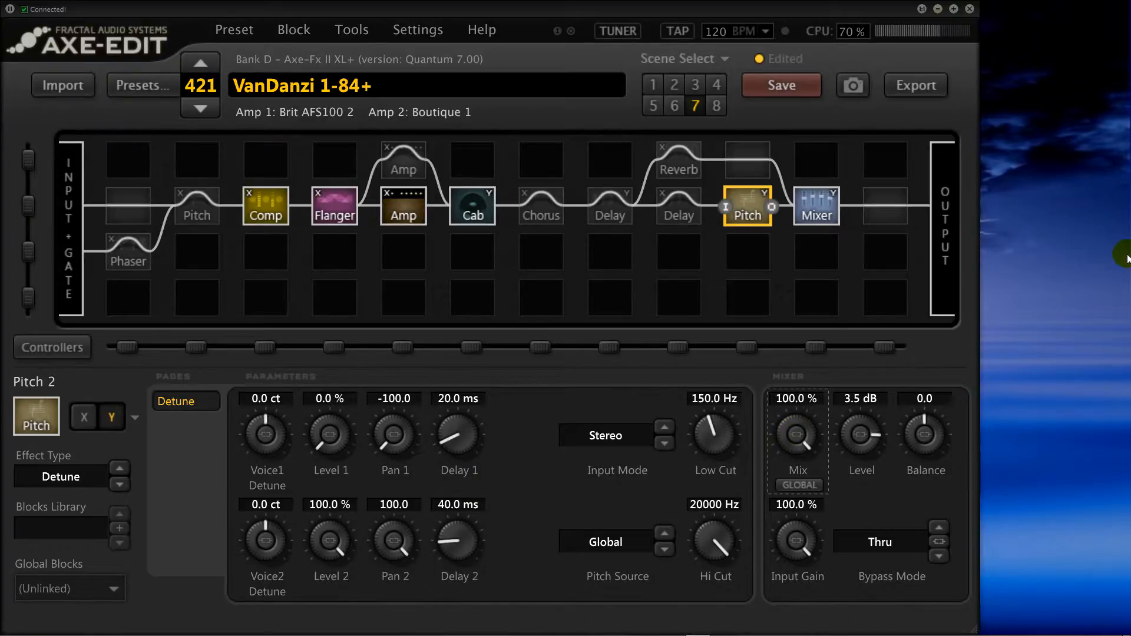
left_click_drag(1128, 258, 1128, 258)
left_click_drag(343, 427, 1035, 332)
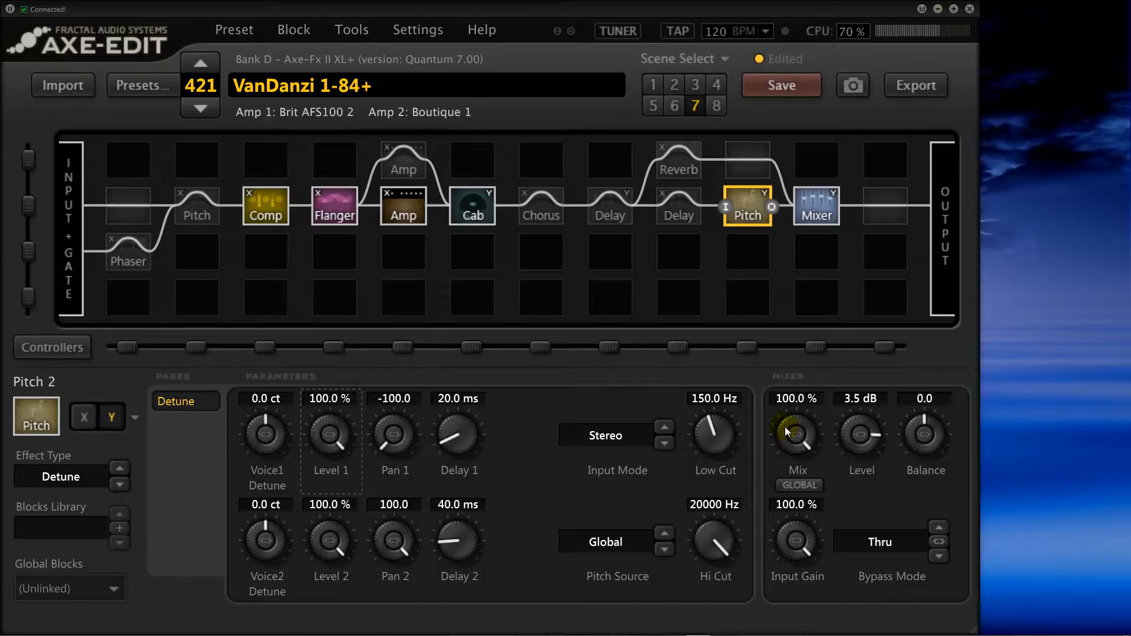
left_click_drag(793, 422, 657, 541)
mouse_move(799, 435)
left_mouse_down()
mouse_move(571, 476)
mouse_move(634, 439)
mouse_move(720, 308)
mouse_move(804, 342)
mouse_move(990, 299)
mouse_move(833, 379)
mouse_move(843, 359)
mouse_move(793, 432)
left_mouse_up()
Set the Pitch block's Voice1 Detune to 5.8 ct and Voice2 Detune to -6.9 ct.
left_click(273, 399)
type("5.8")
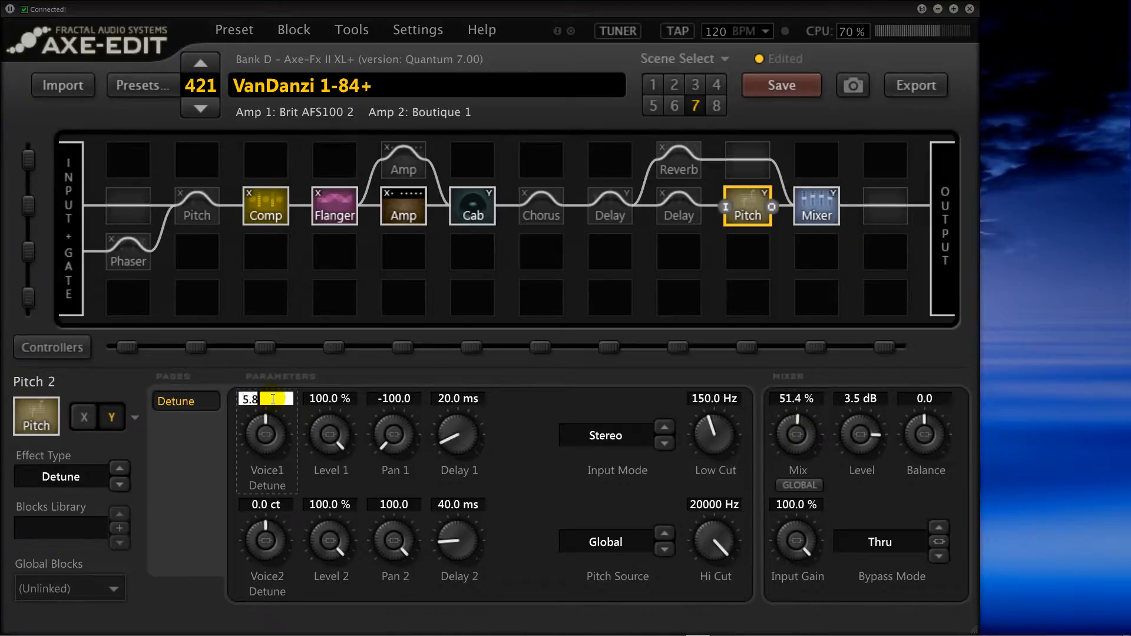
key("Return")
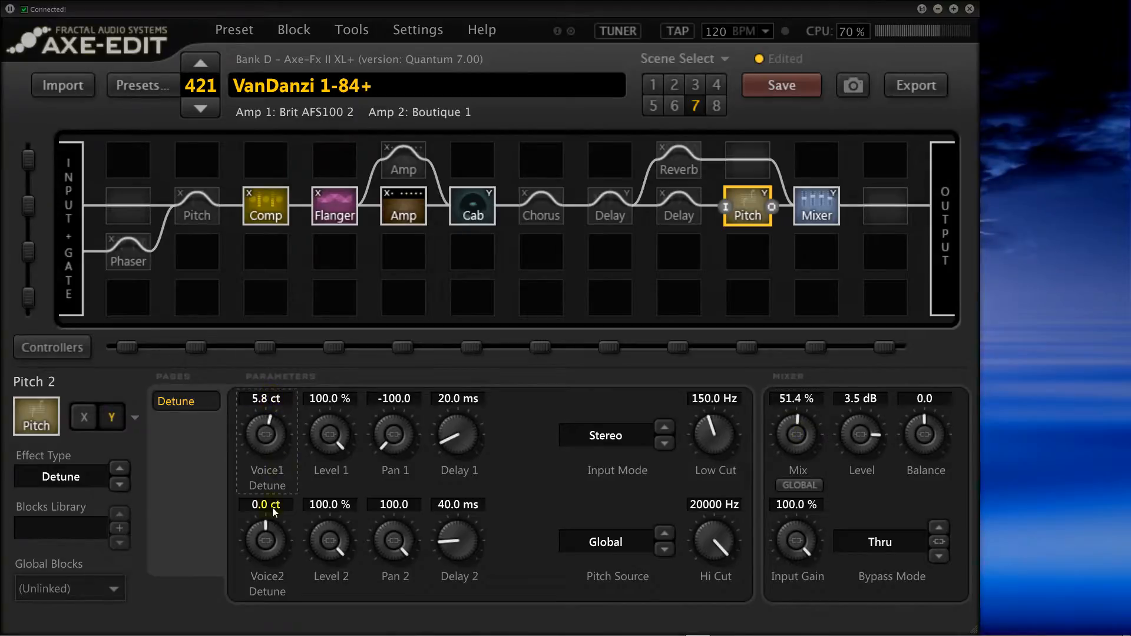
left_click(271, 504)
type("-")
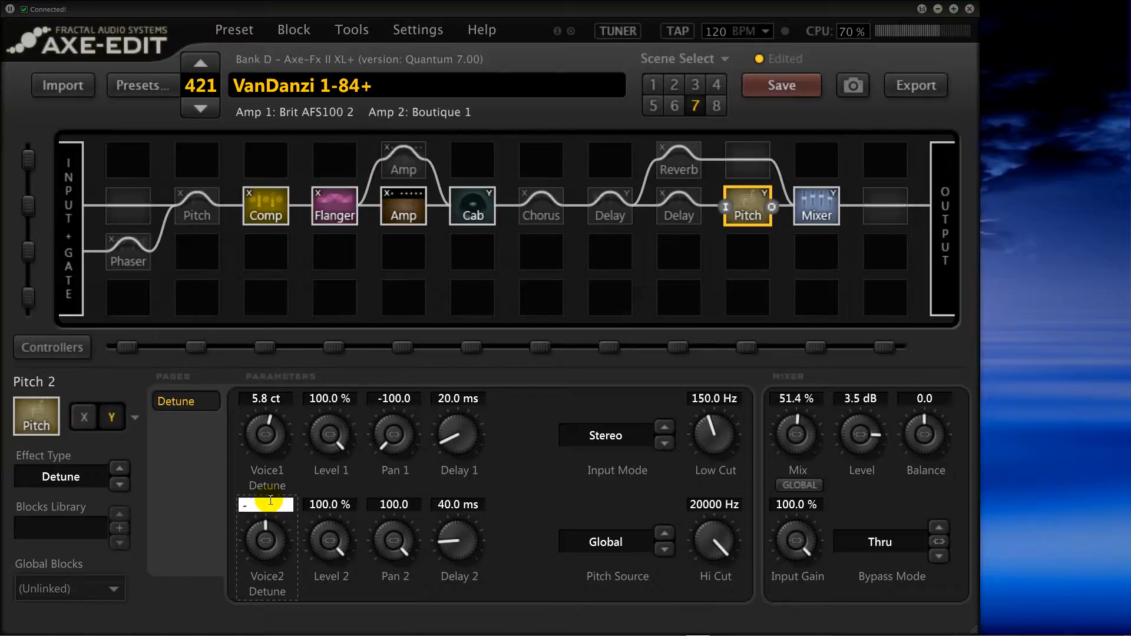
type("6.9")
key("Return")
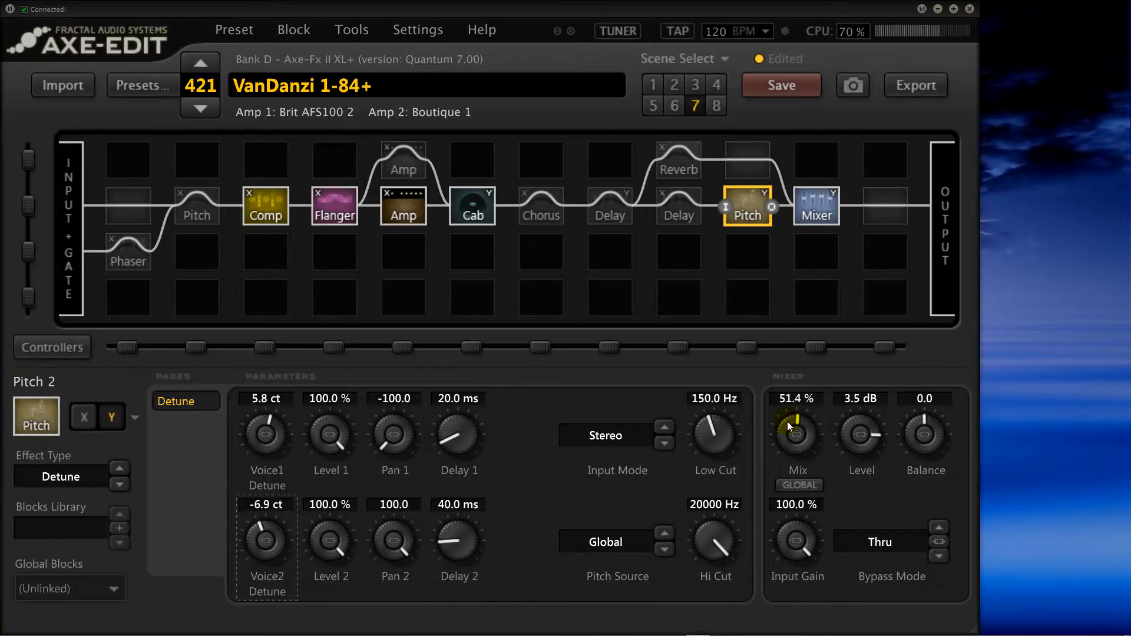
Vary the Pitch block's Mix and set it to 50%.
left_click_drag(794, 426, 767, 437)
double_click(800, 402)
type("50")
key("Return")
Toggle the Pitch block's bypass repeatedly to compare the sound with and without it.
key("space")
key("space")
key("space")
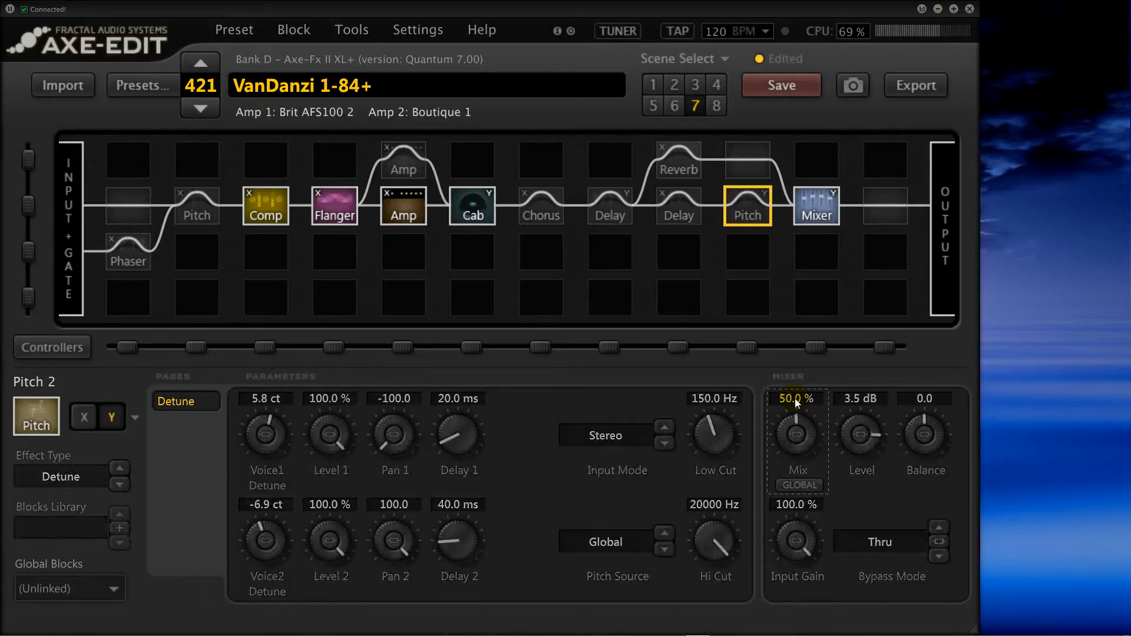
key("space")
key("space")
key("space")
key("space")
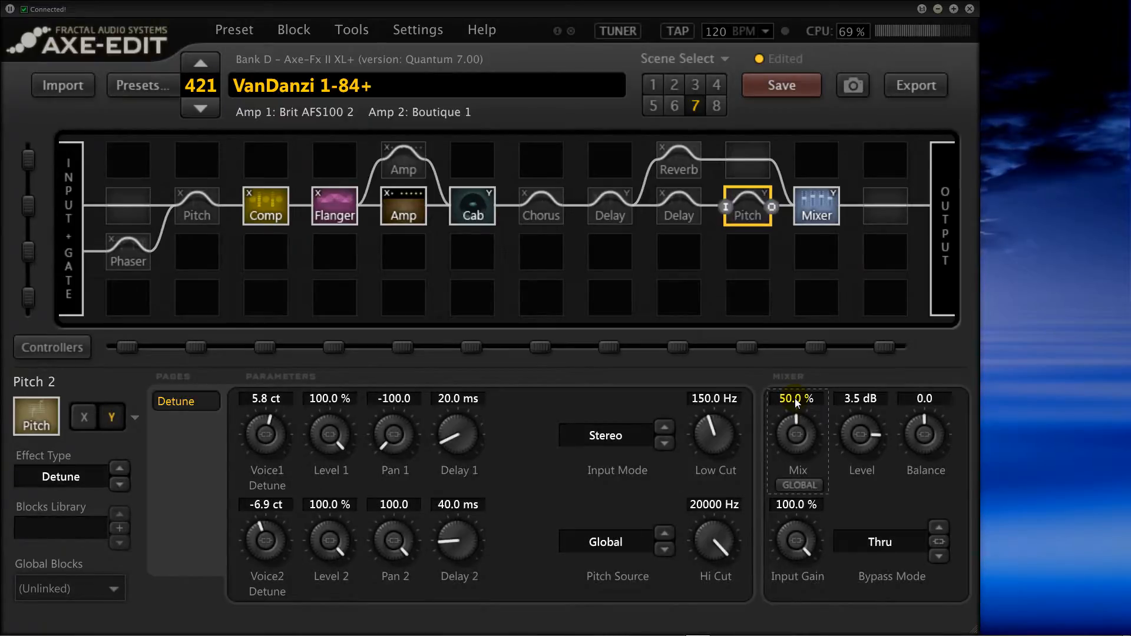
Reset the Pitch block's Mix to 50% and raise it to 100%.
double_click(795, 424)
double_click(796, 399)
type("50")
key("Return")
left_click_drag(798, 418, 913, 121)
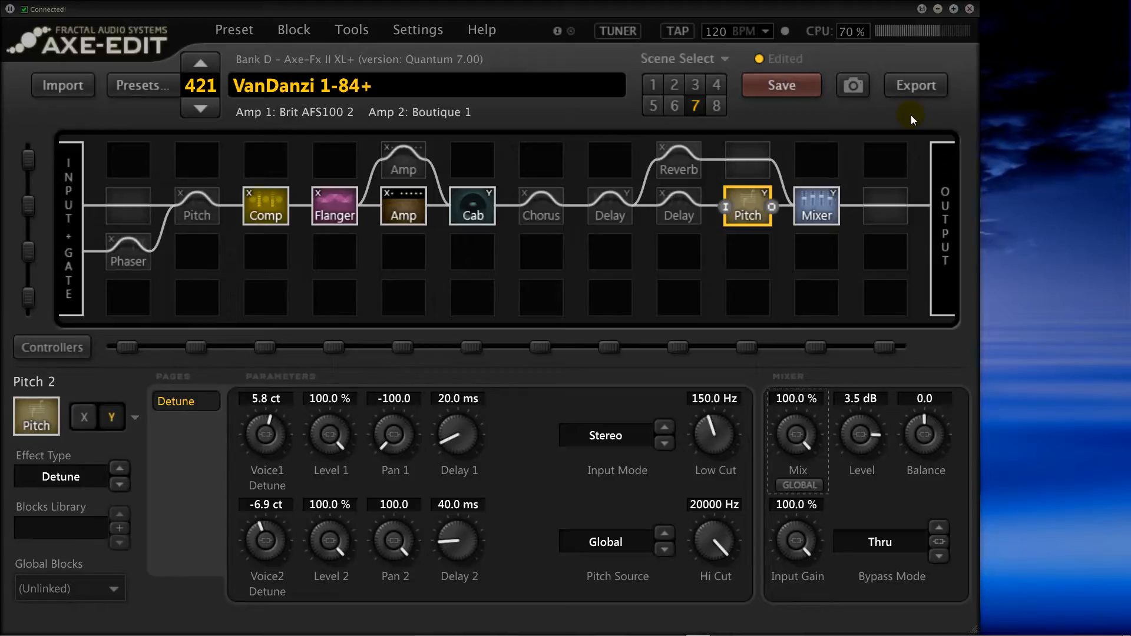
Reset both Pitch voices' detune to 0 ct and lower the Mix to 58.5%.
double_click(261, 420)
double_click(265, 526)
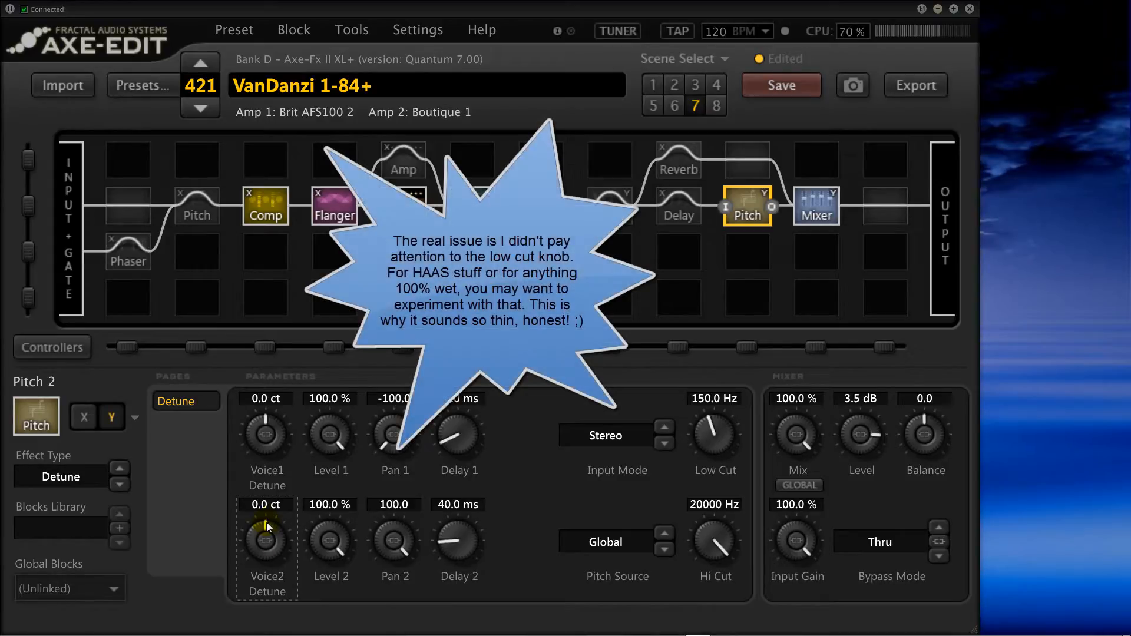
left_click_drag(803, 428, 653, 504)
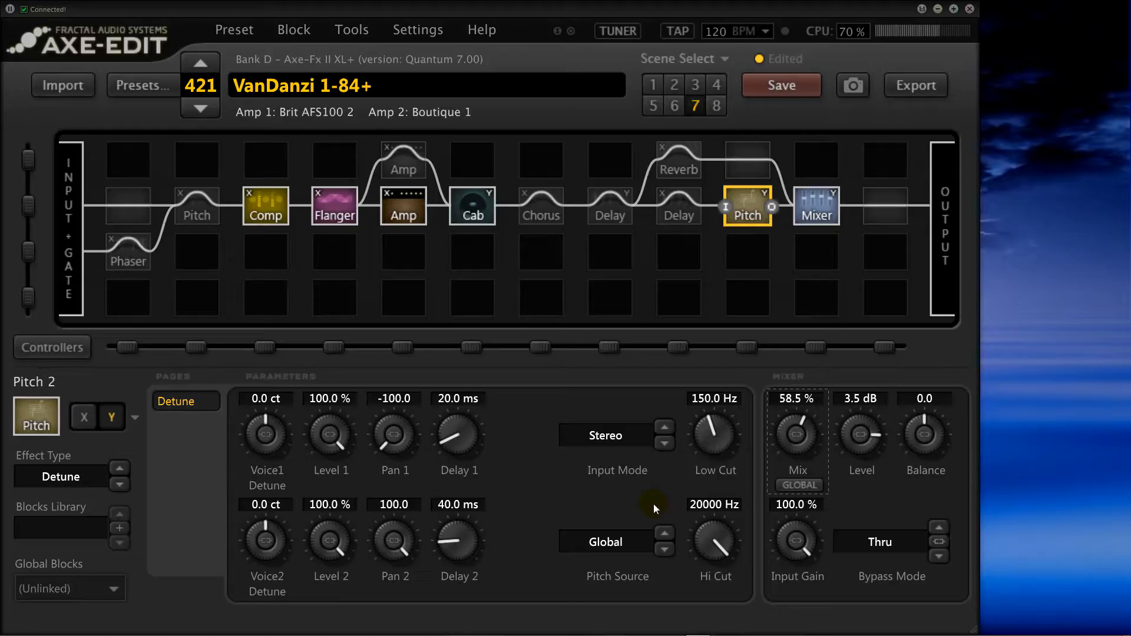
Set Voice1 Detune to 5.8 ct and Voice2 Detune to -6.8 ct.
double_click(266, 401)
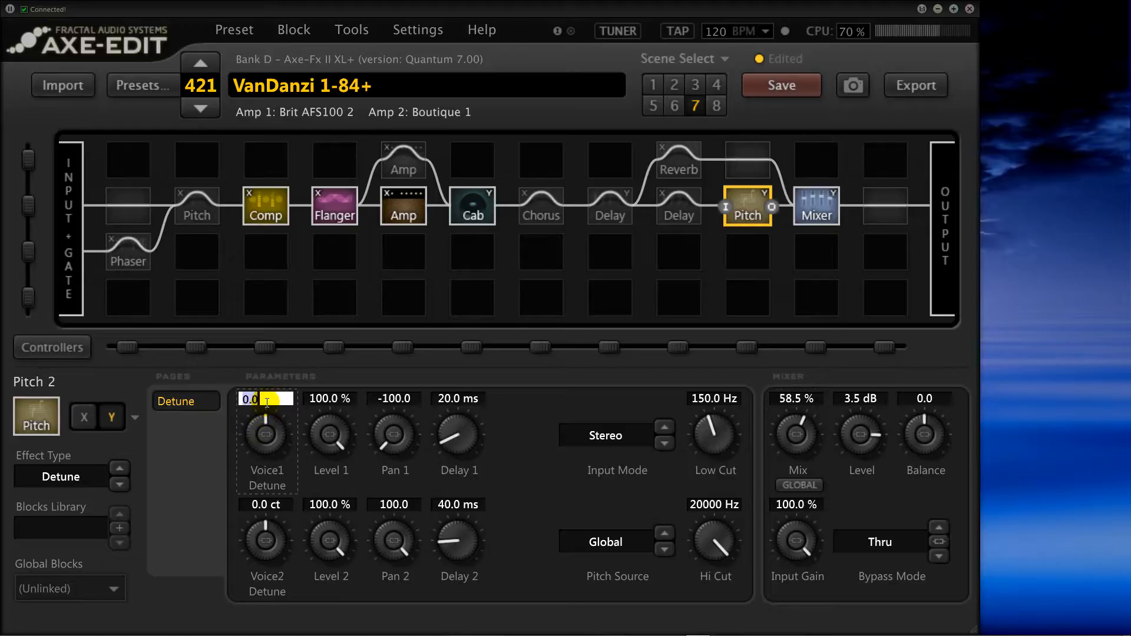
type("5.8")
key("Return")
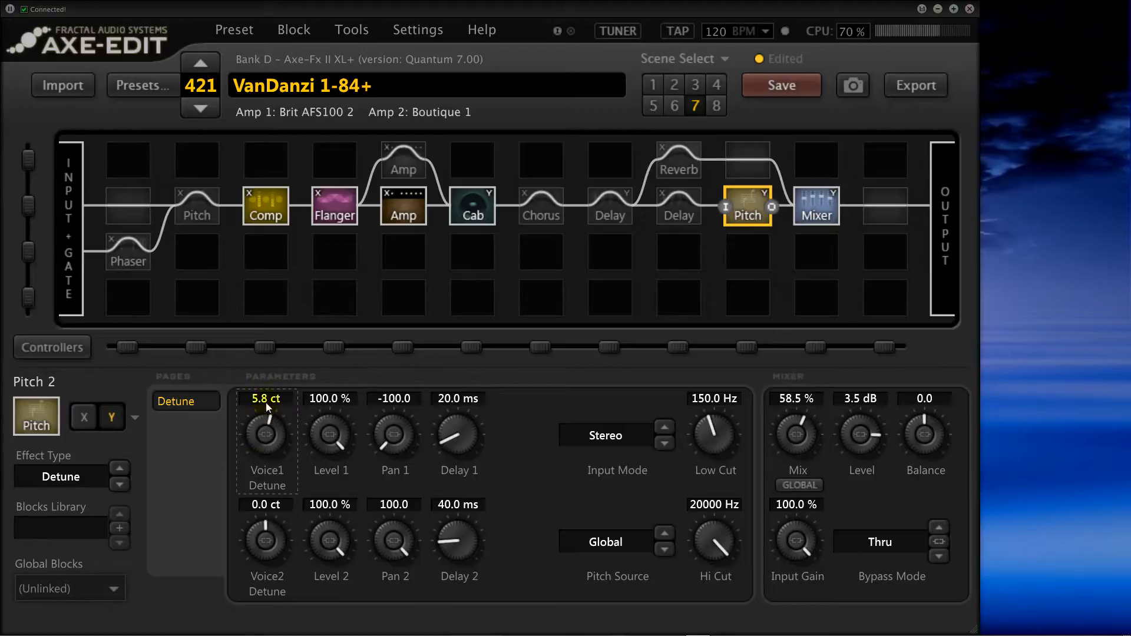
double_click(271, 504)
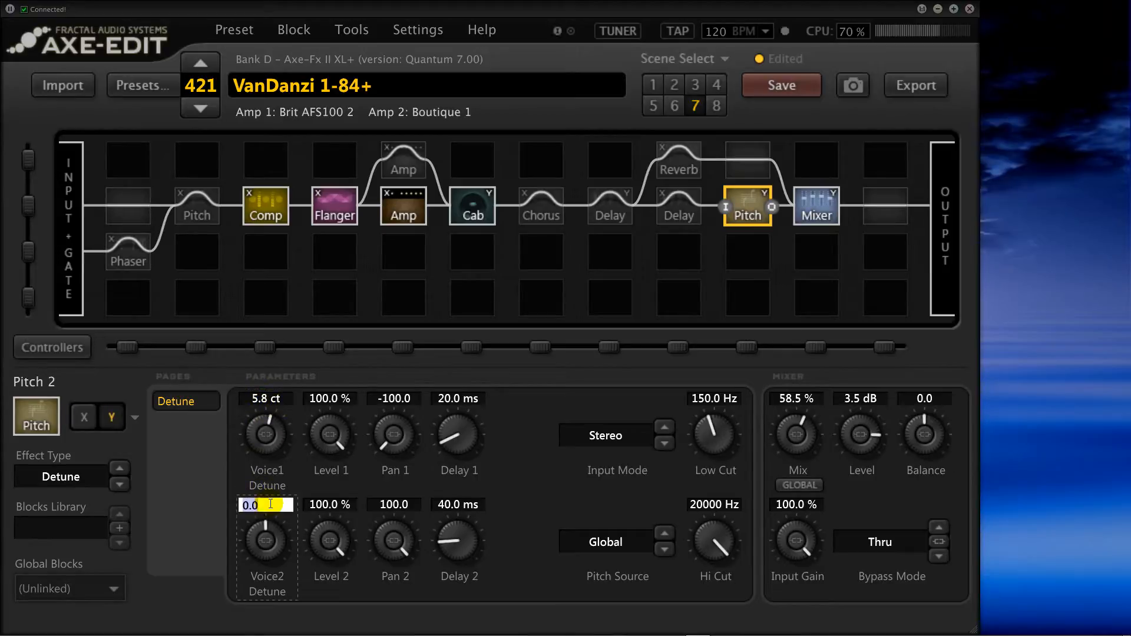
type("-6.8")
key("Return")
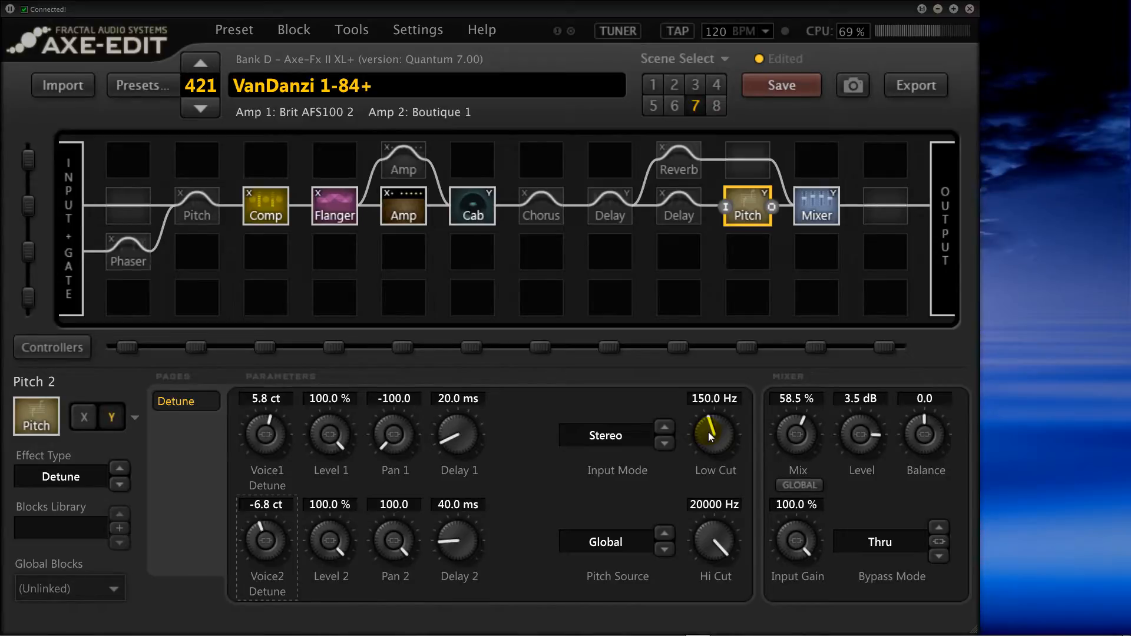
Try the Pitch block's Low Cut at 20 Hz and set it back to 150 Hz.
left_click_drag(711, 437, 646, 366)
left_click_drag(713, 435, 462, 451)
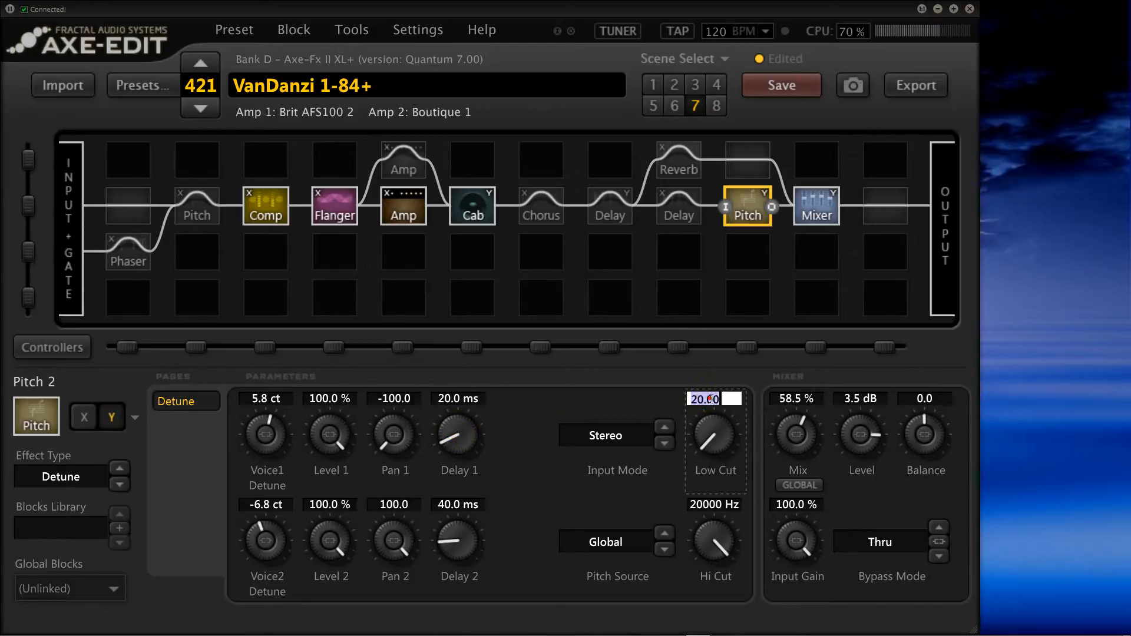
type("150")
key("Return")
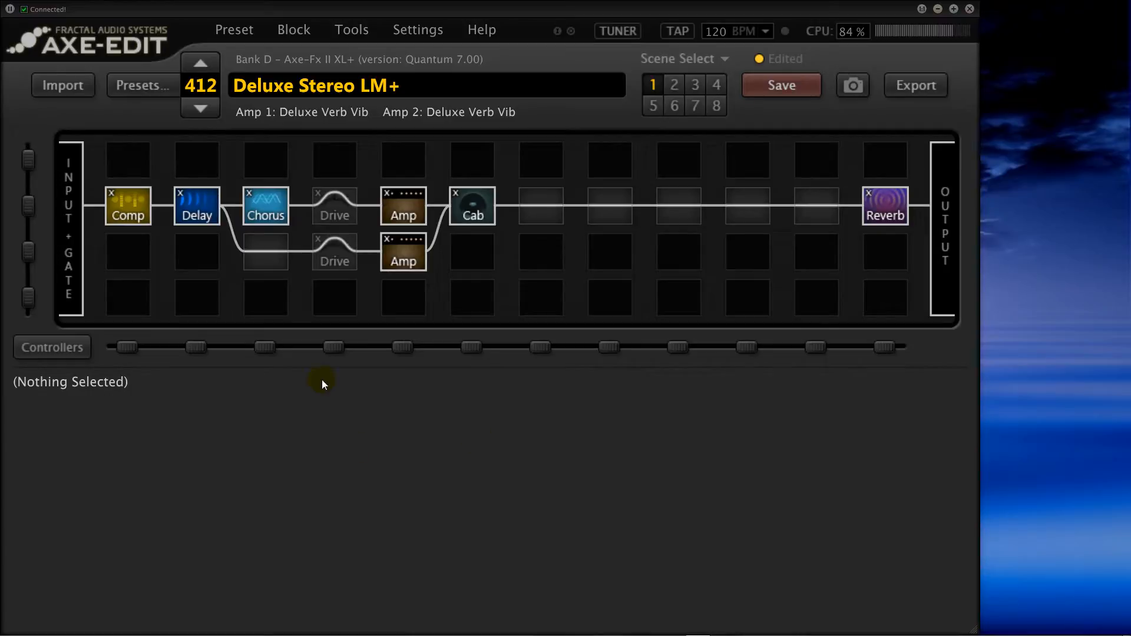
Bypass the Delay and Reverb blocks in the Deluxe Stereo LM+ preset.
left_click(197, 207)
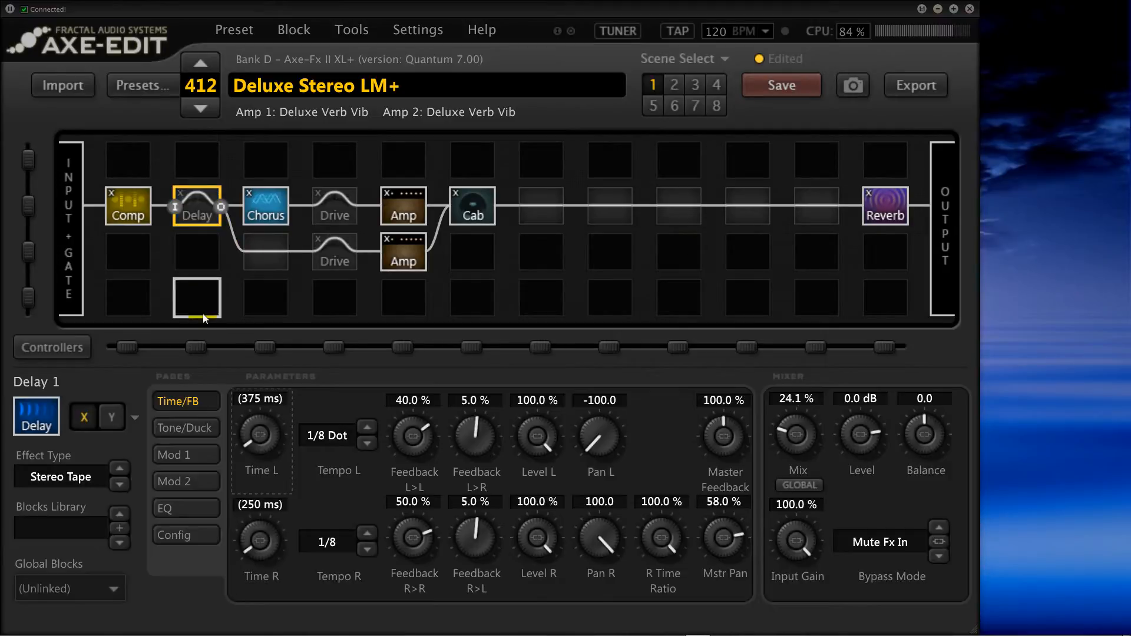
left_click(883, 206)
left_click_drag(883, 206, 259, 207)
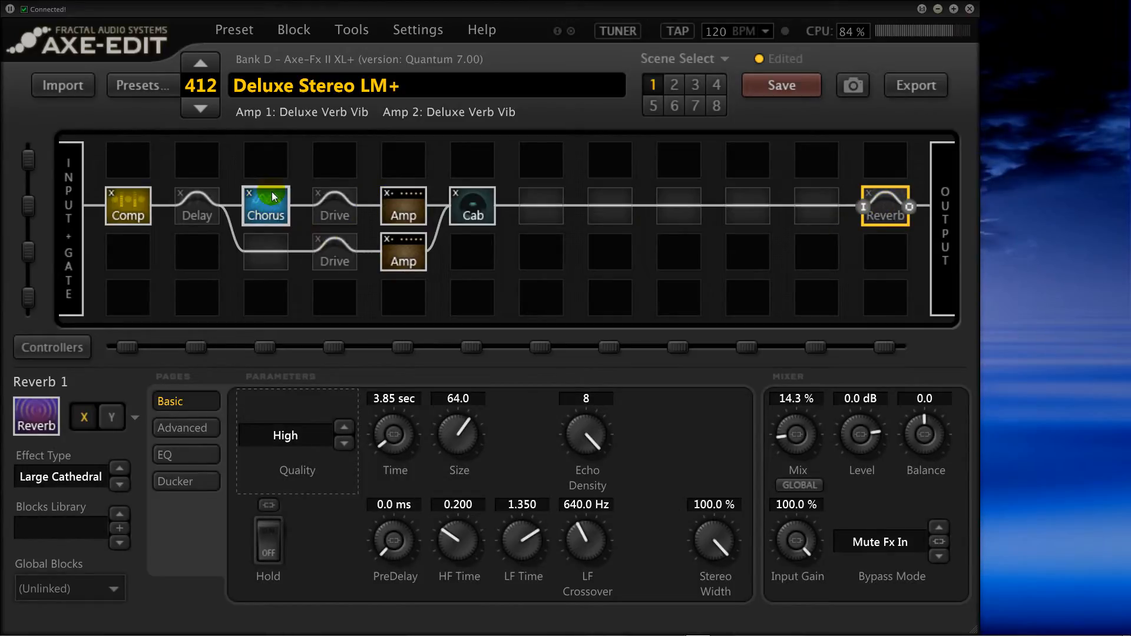
View the Chorus block's settings and set the output mixer's Main level to 4 dB.
left_click(267, 208)
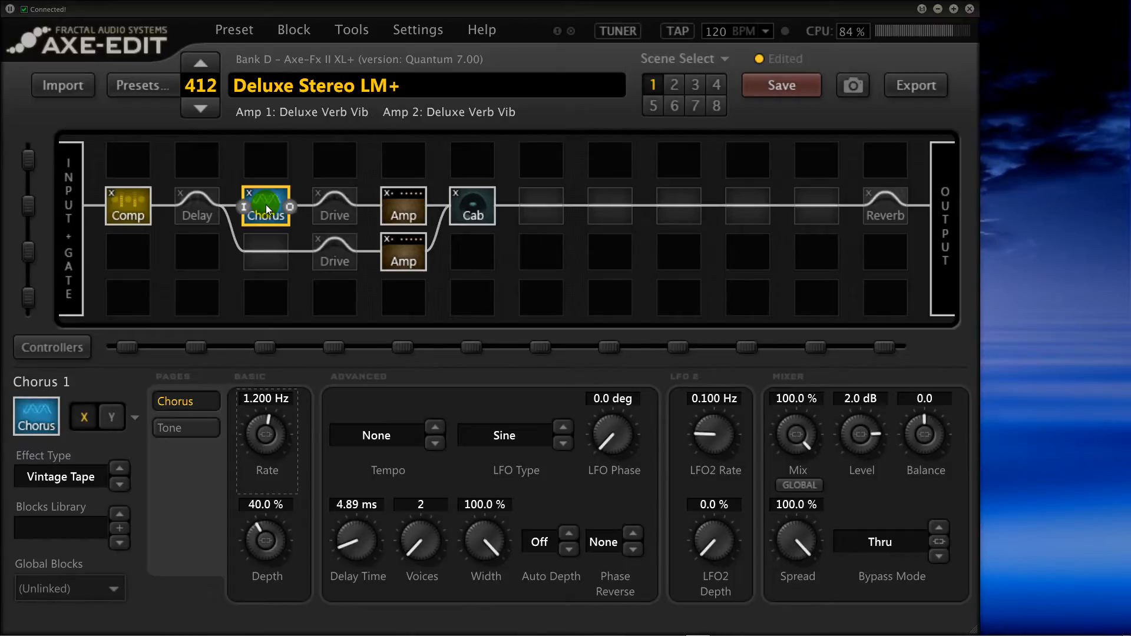
left_click(945, 253)
double_click(574, 398)
type("4")
key("Return")
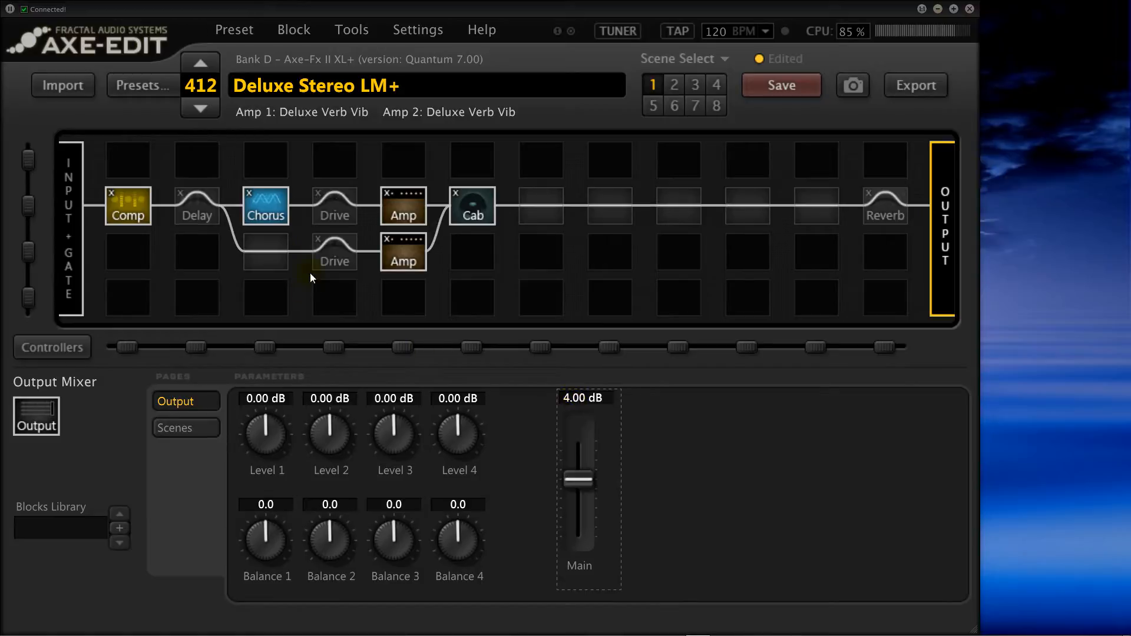
Raise the Chorus block's Depth to 100% and its Rate to 3.492 Hz.
left_click(272, 216)
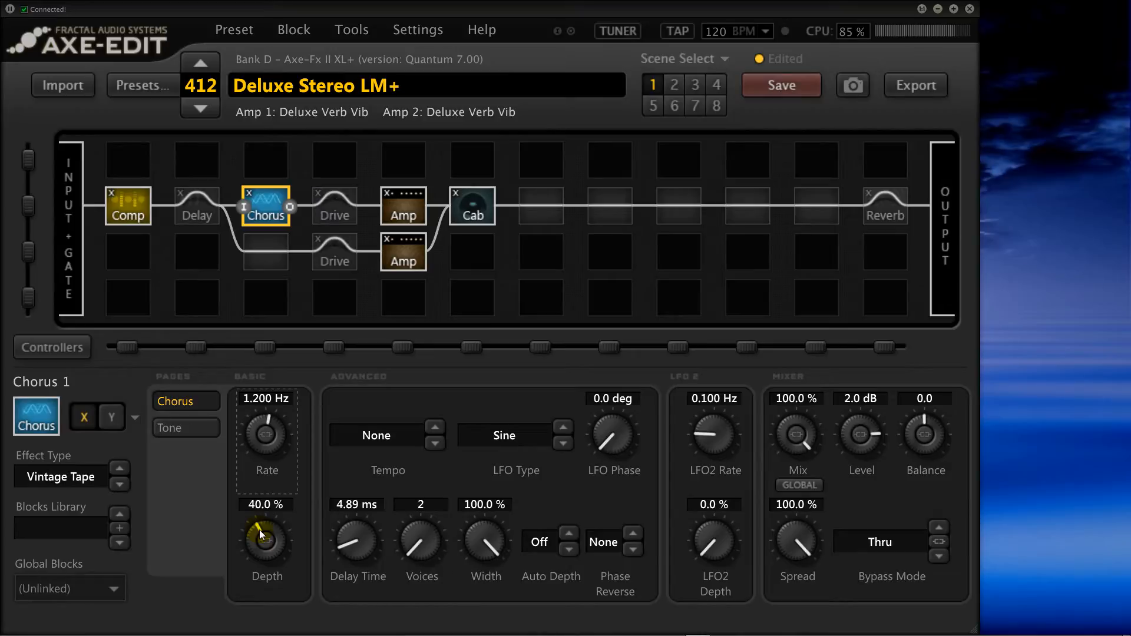
left_click_drag(269, 525, 594, 479)
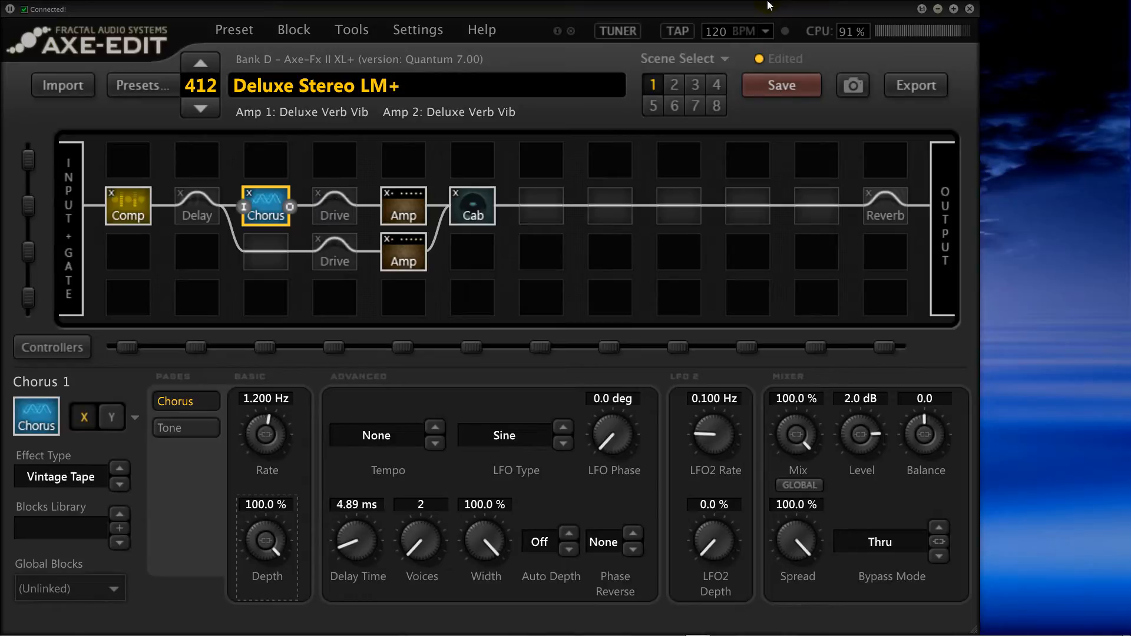
left_click_drag(265, 422, 391, 417)
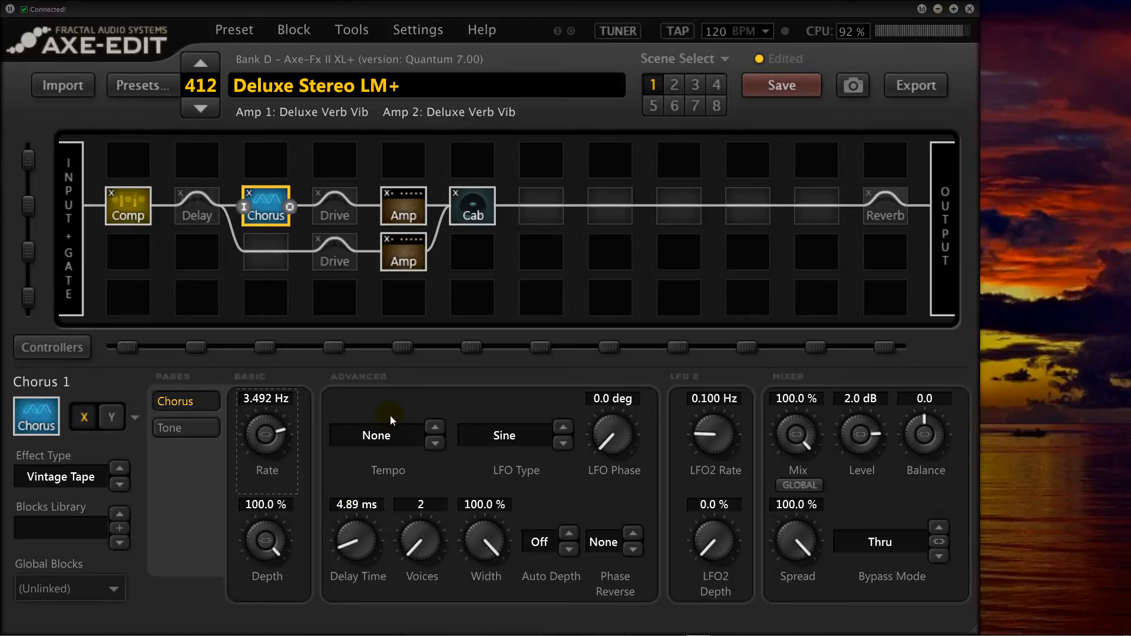
Lower the chorus Depth to 11.4% and reset the Rate to 1 Hz.
left_click_drag(274, 535, 1, 635)
left_click_drag(266, 538, 192, 568)
double_click(266, 427)
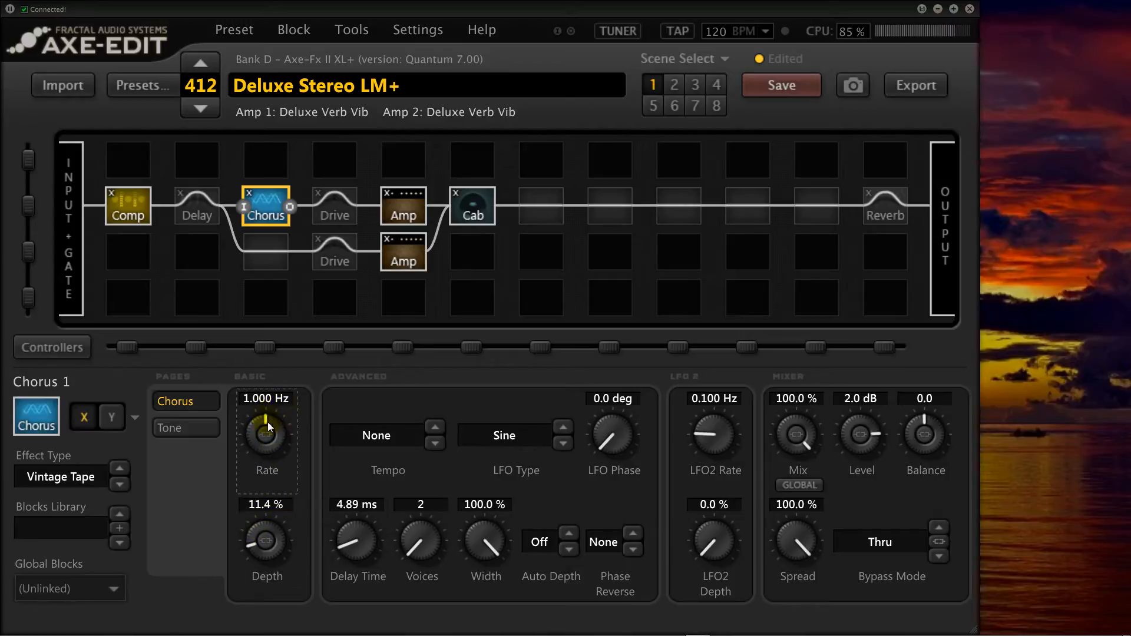
Slow the chorus Rate to 0.376 Hz and adjust the Depth to 75.3%.
double_click(263, 526)
left_click_drag(271, 418, 194, 459)
left_click_drag(264, 533, 484, 489)
left_click_drag(261, 527, 164, 545)
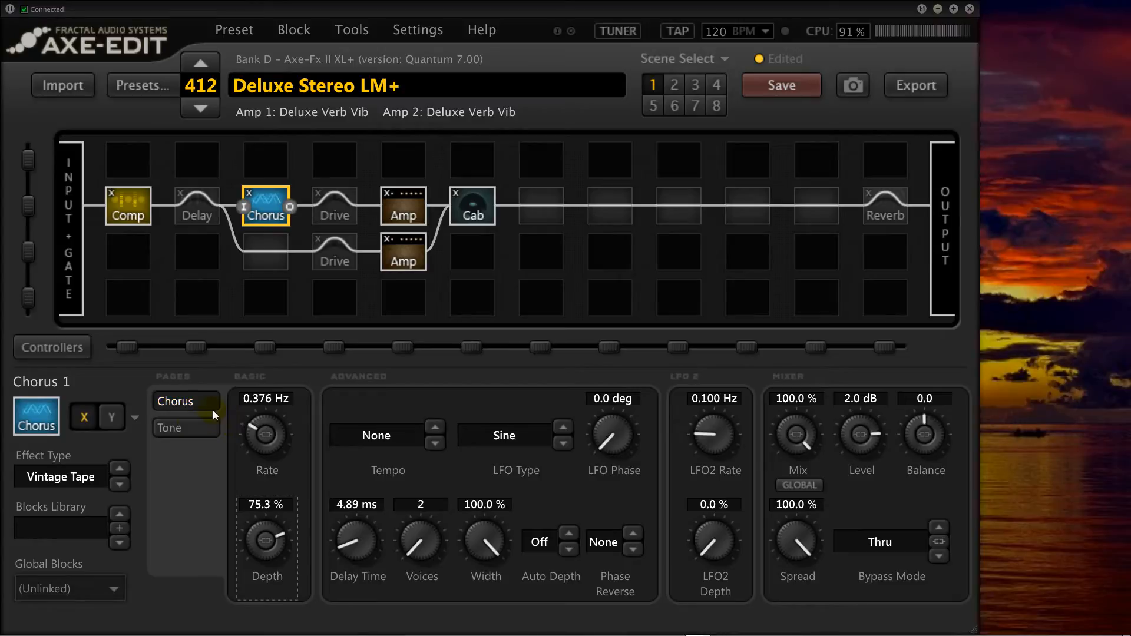
Try the chorus Delay Time at 50 ms, drop the Depth to 0%, and bring the Delay Time to 23.32 ms.
left_click_drag(357, 540, 678, 226)
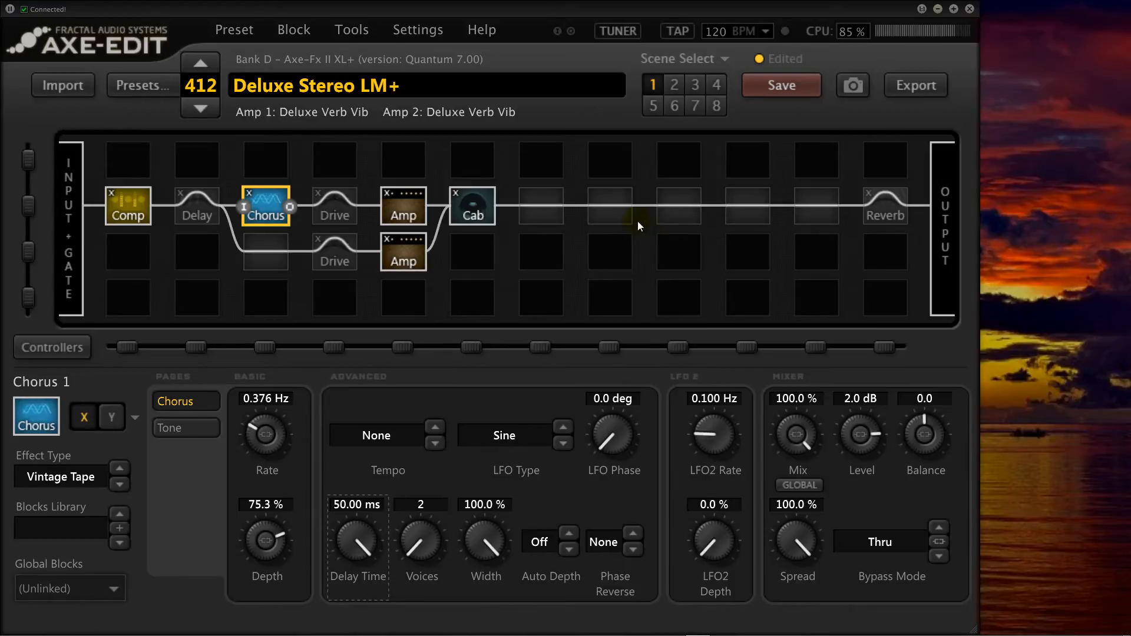
left_click_drag(277, 532, 6, 537)
left_click_drag(273, 535, 202, 526)
left_click_drag(356, 540, 139, 596)
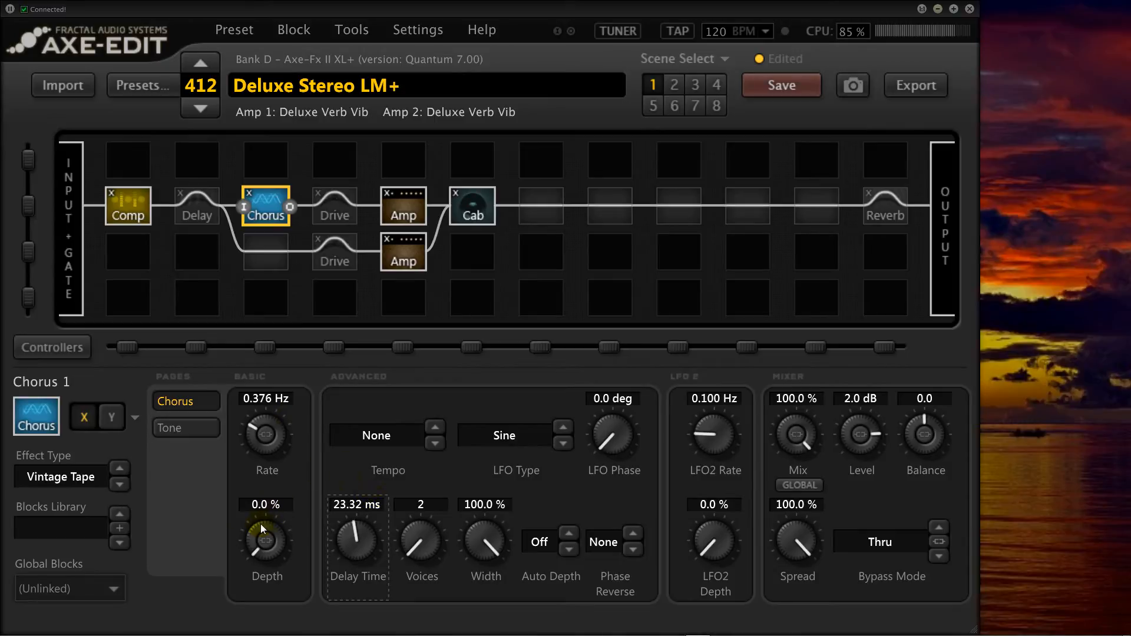
Raise the chorus Depth to 96.5%, bring it back to 46.4%, and slow the Rate to 0.277 Hz.
left_click_drag(259, 534, 557, 296)
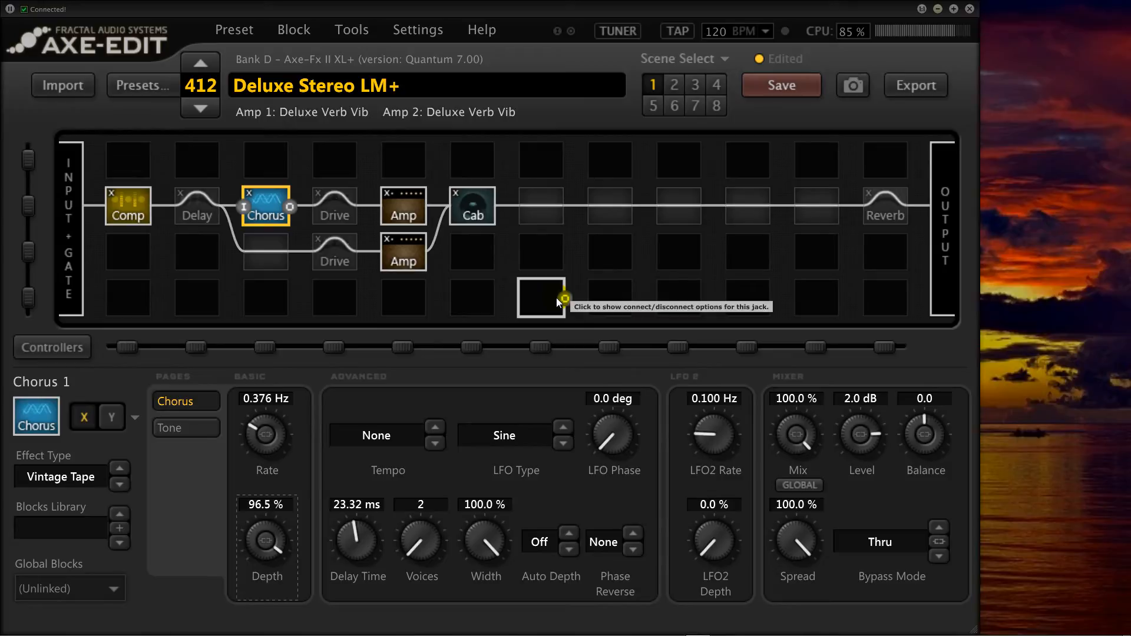
left_click_drag(257, 520, 203, 550)
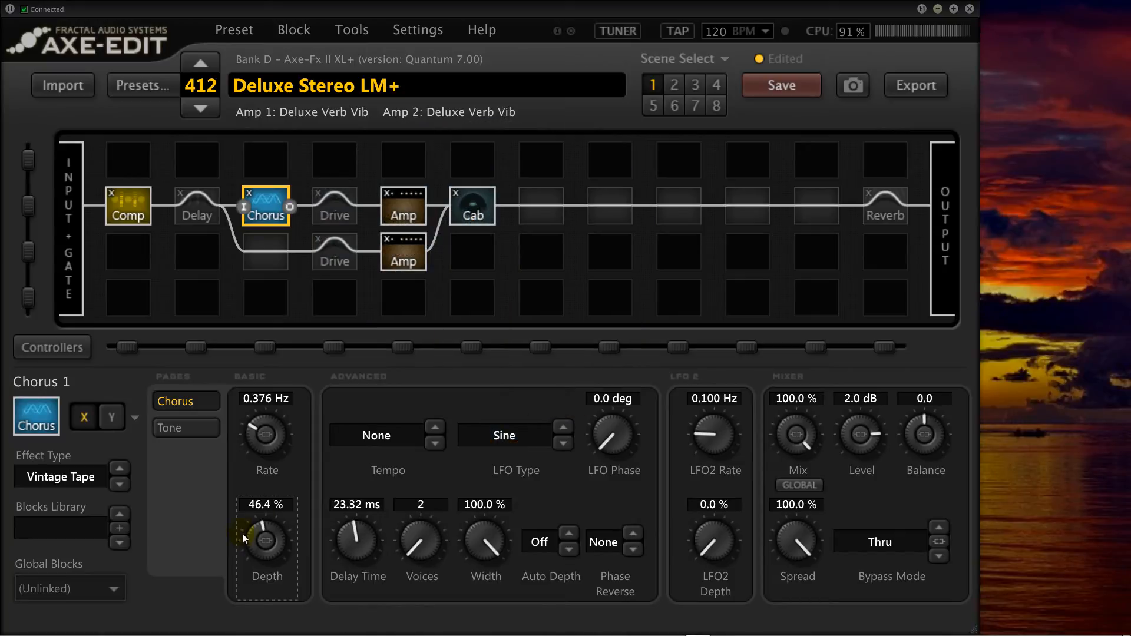
left_click_drag(269, 427, 251, 439)
Examine the Chorus block's tone parameters and the available Dimension Mode options without changing the mode.
left_click(194, 430)
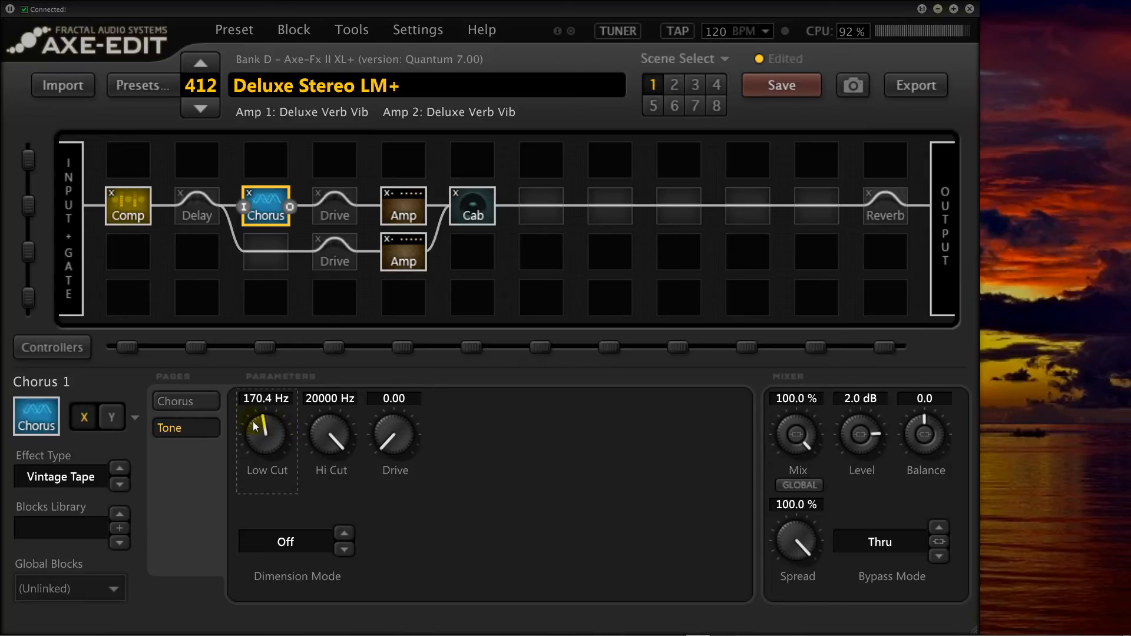
left_click(189, 405)
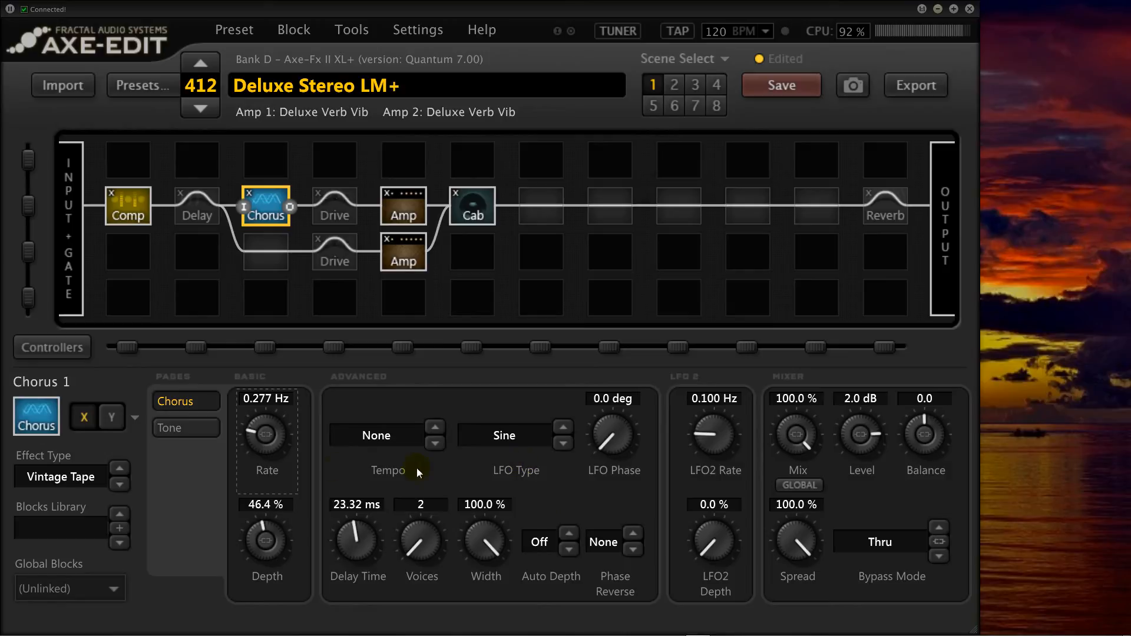
left_click(187, 430)
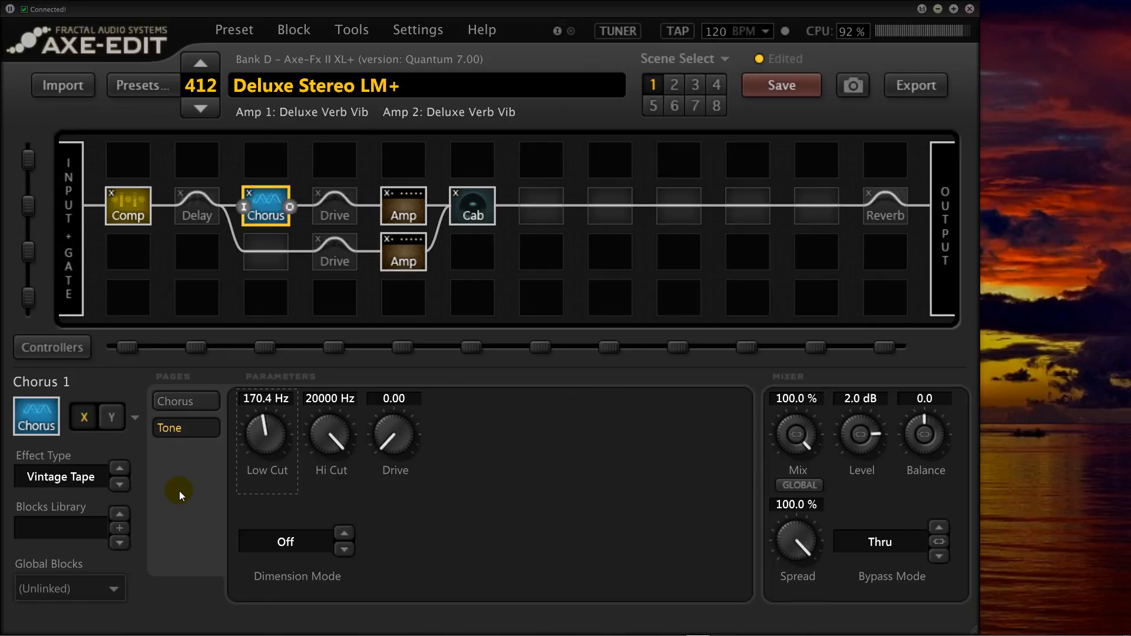
left_click(274, 542)
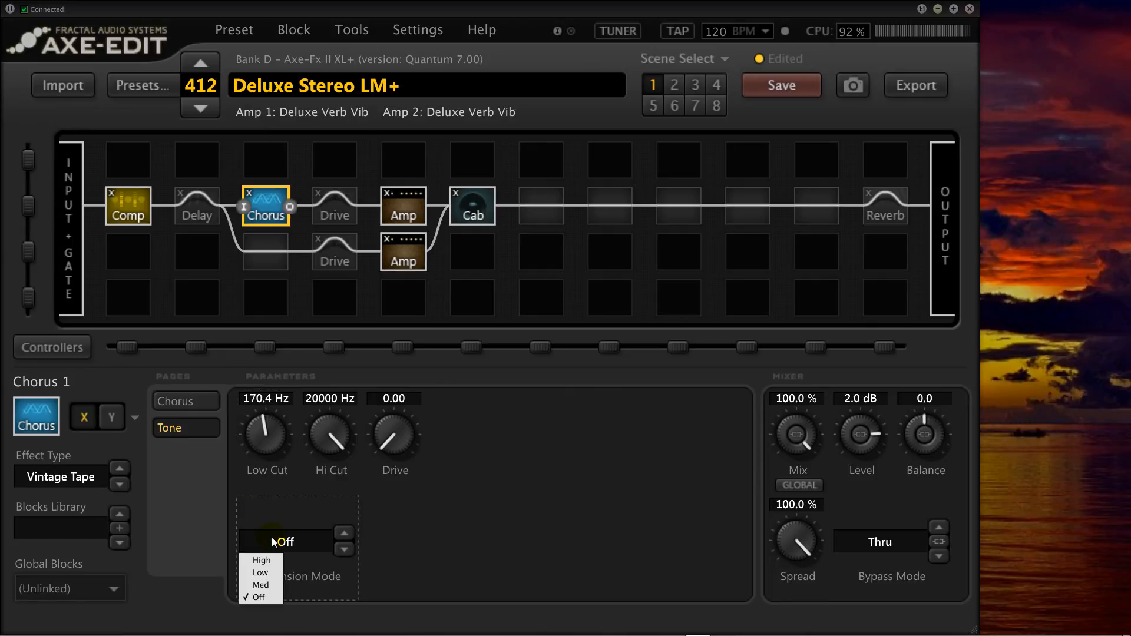
left_click(479, 569)
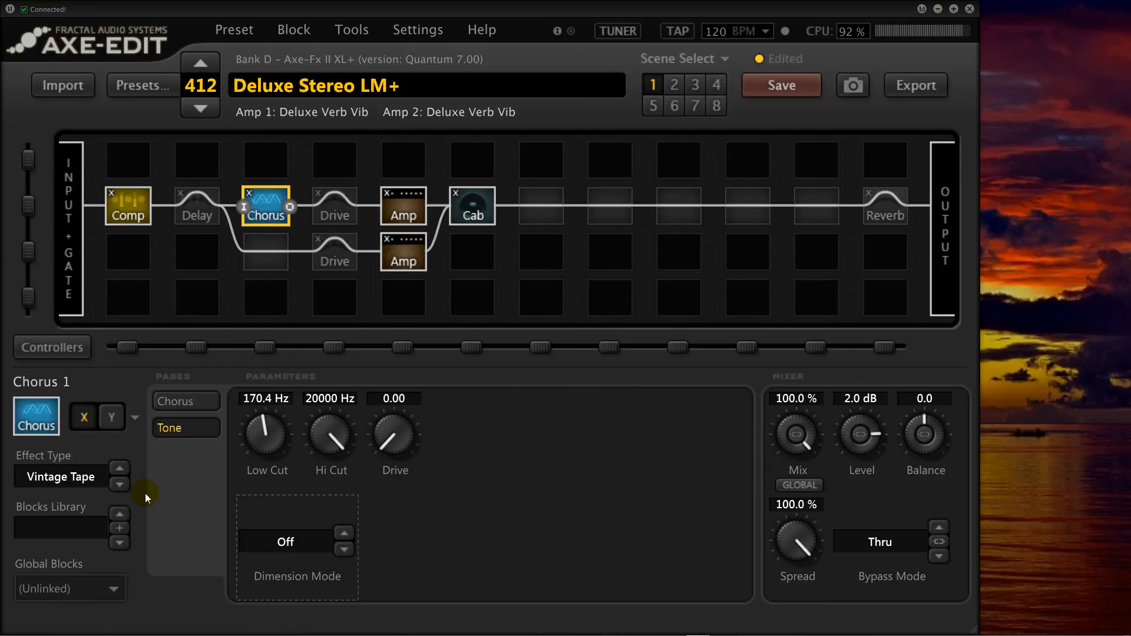